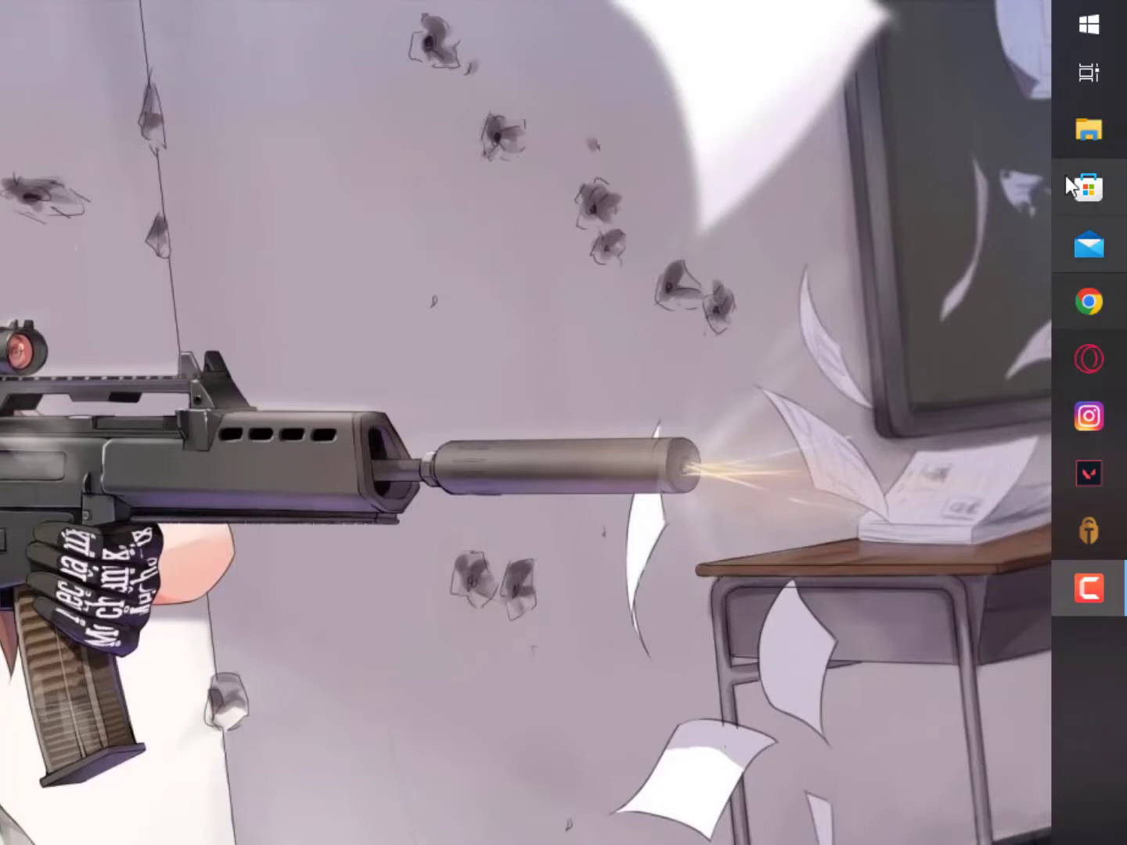
# Step: Launch Tor Browser from the Web browsers group, maximize it, and close it mid-connection
pyautogui.click(1103, 15)
pyautogui.click(683, 217)
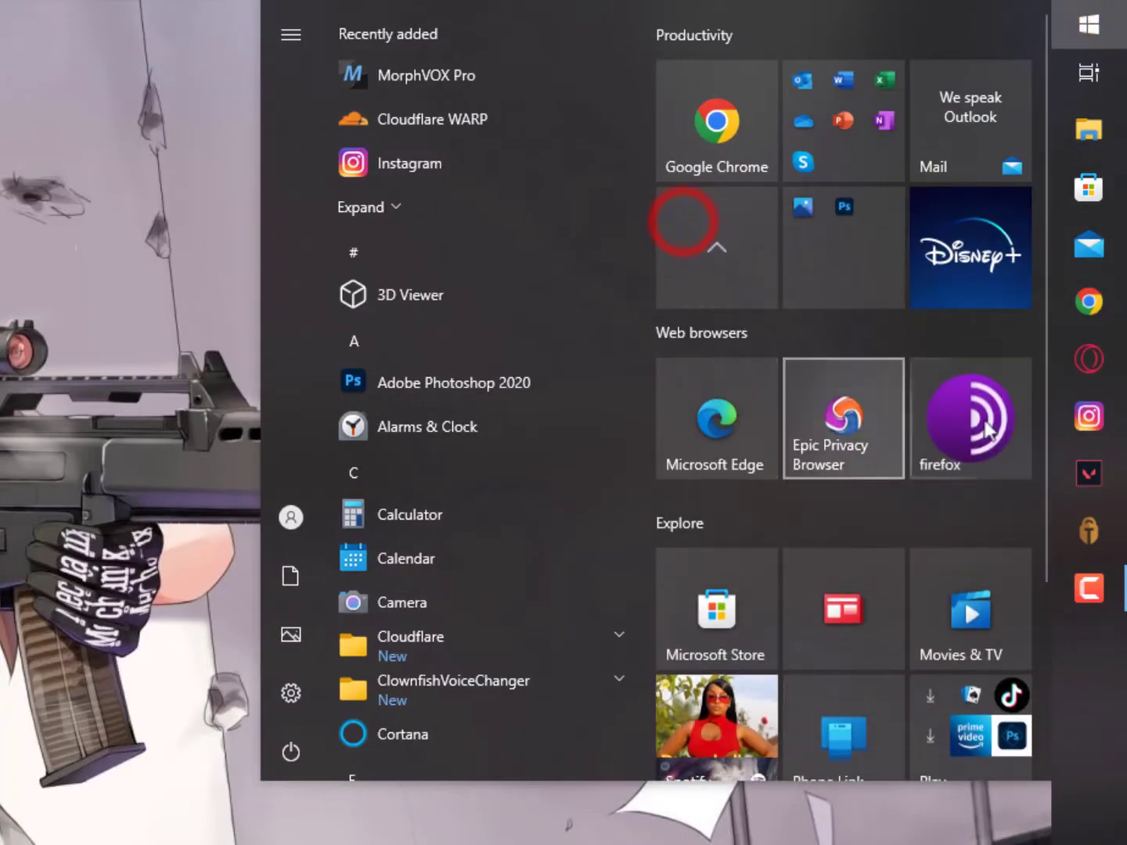
pyautogui.click(1001, 432)
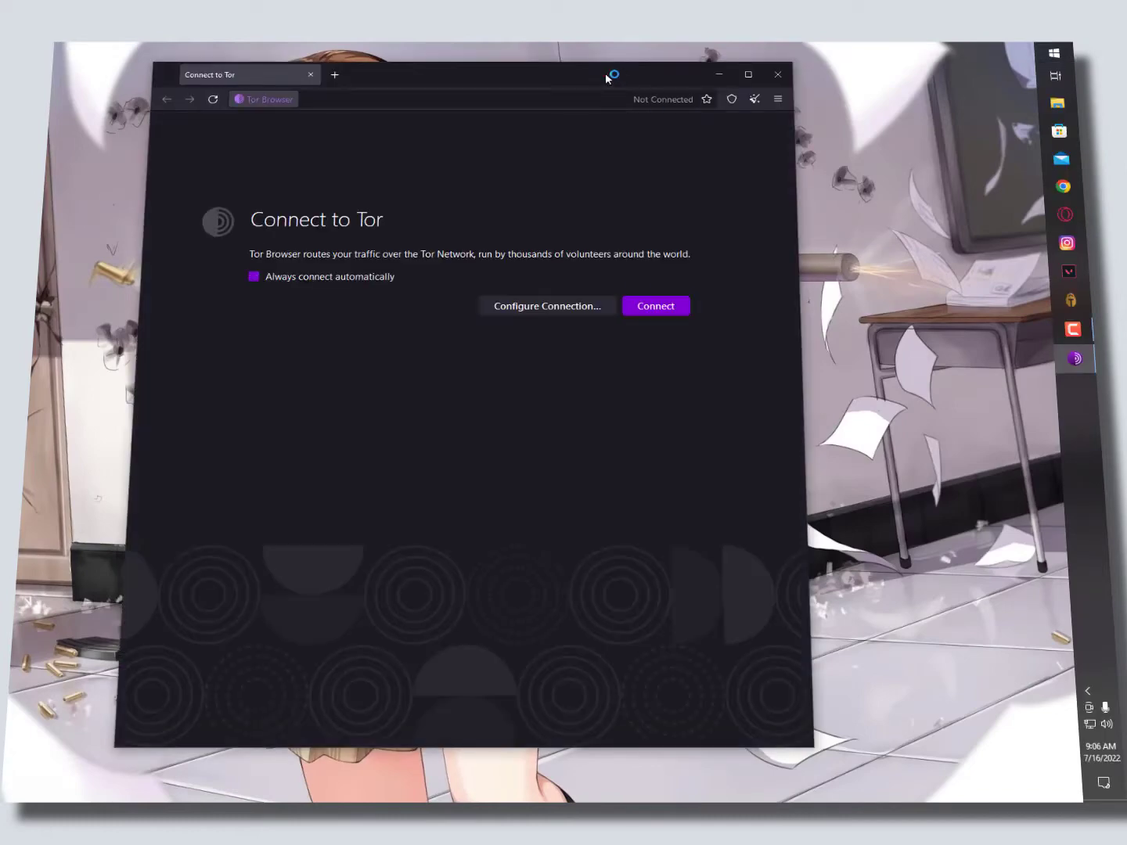
pyautogui.doubleClick(604, 70)
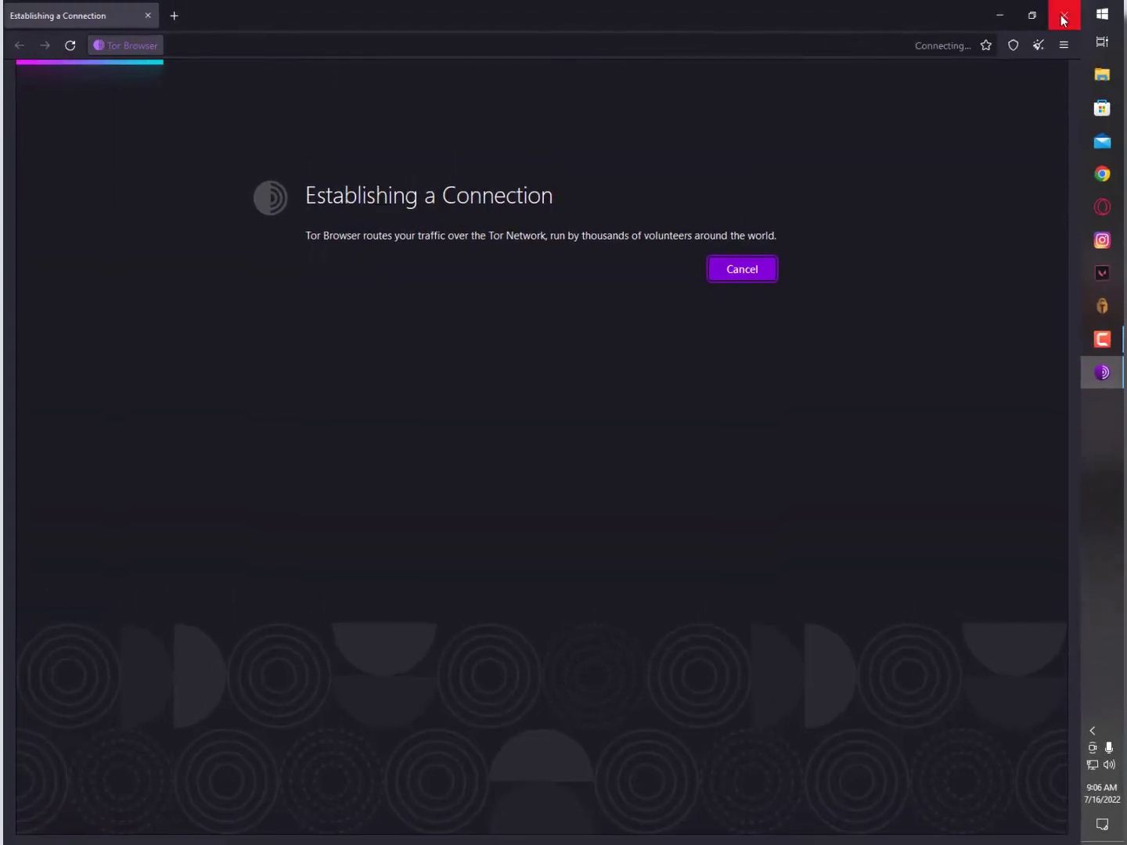
pyautogui.click(1062, 18)
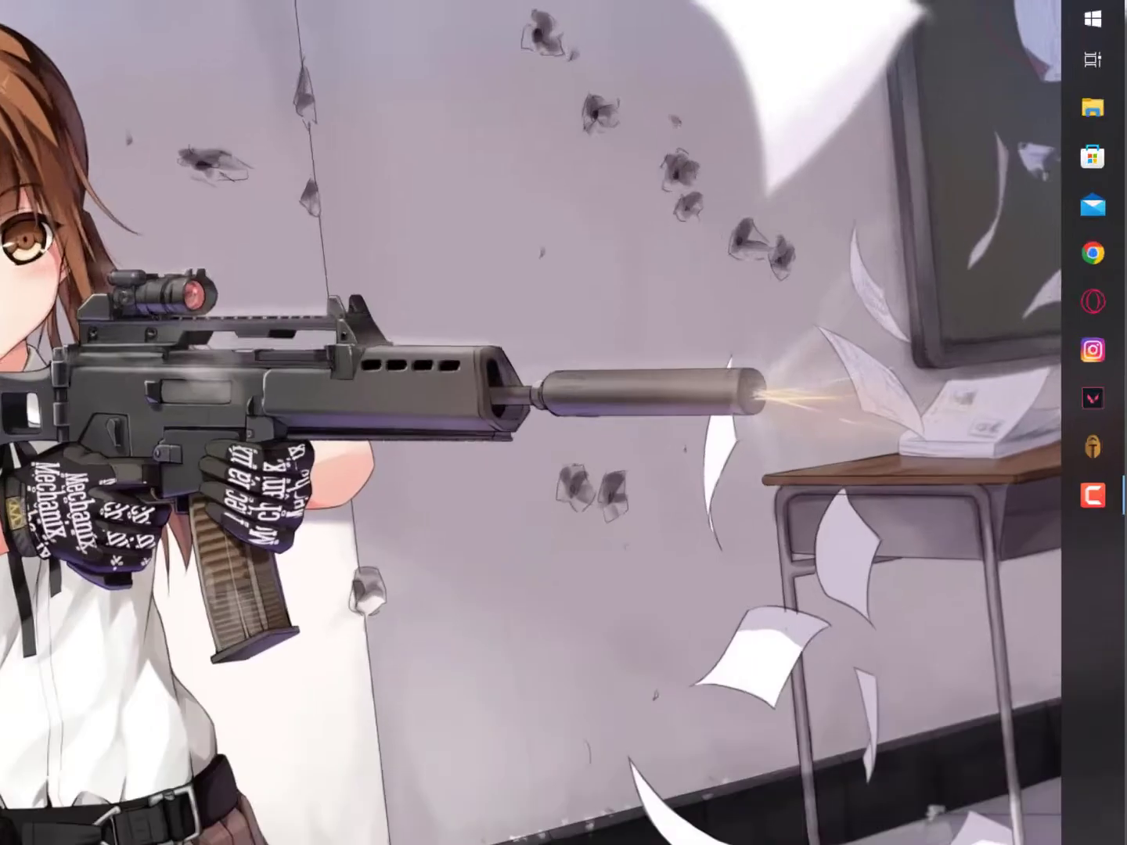
# Step: Switch Cloudflare WARP on from its tray icon so it reports Connected
pyautogui.click(1092, 729)
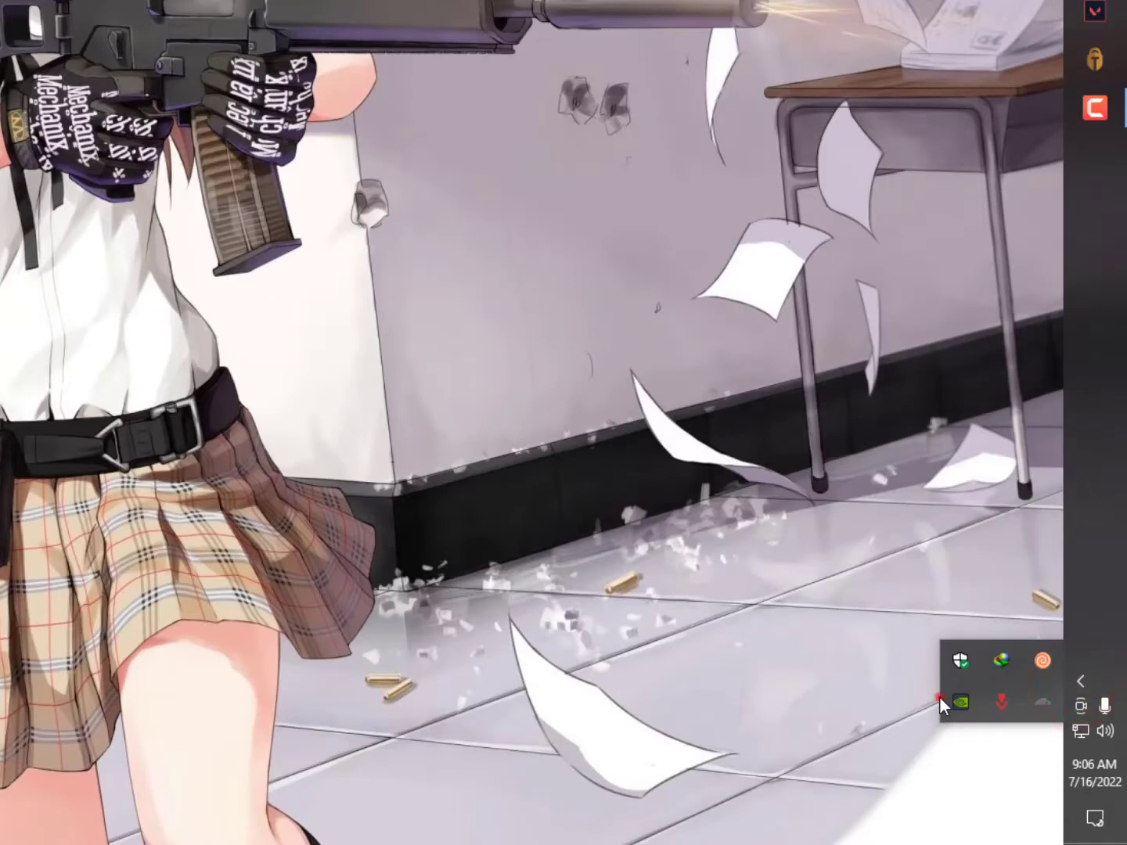
pyautogui.click(939, 696)
pyautogui.click(1086, 678)
pyautogui.click(1033, 700)
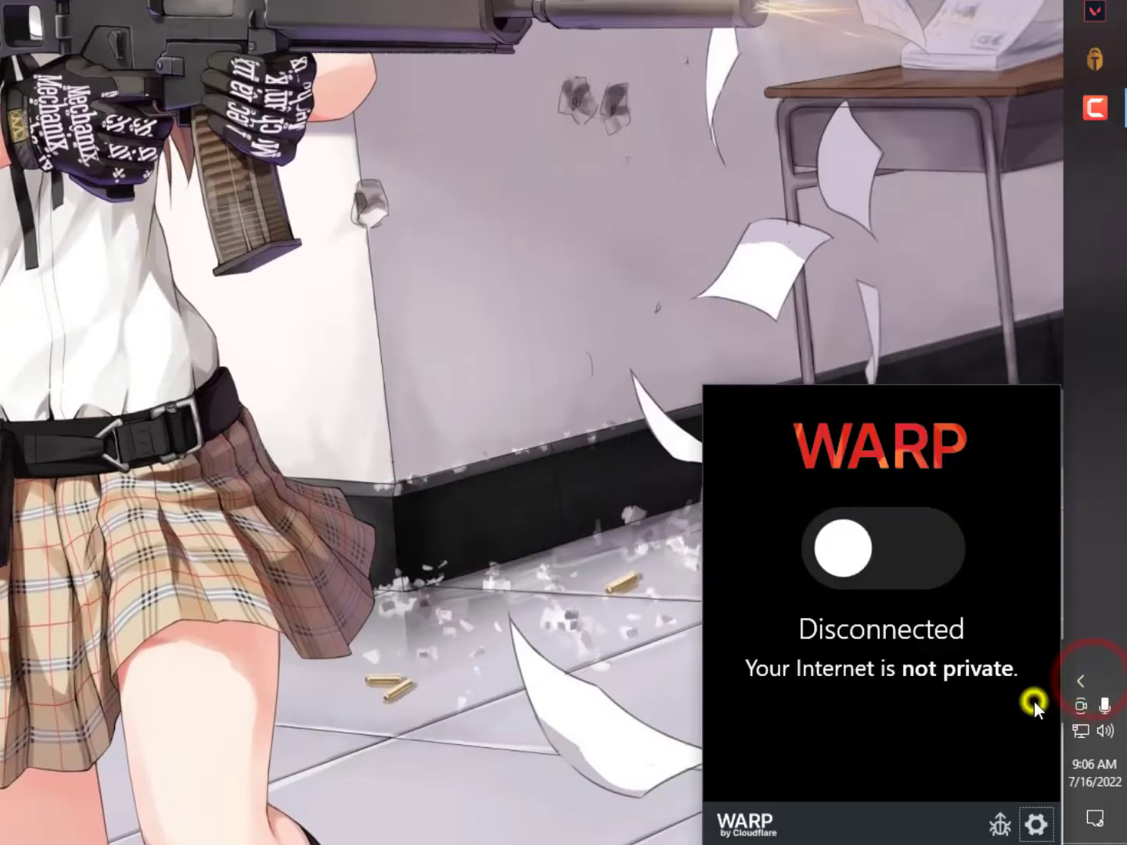
pyautogui.click(902, 557)
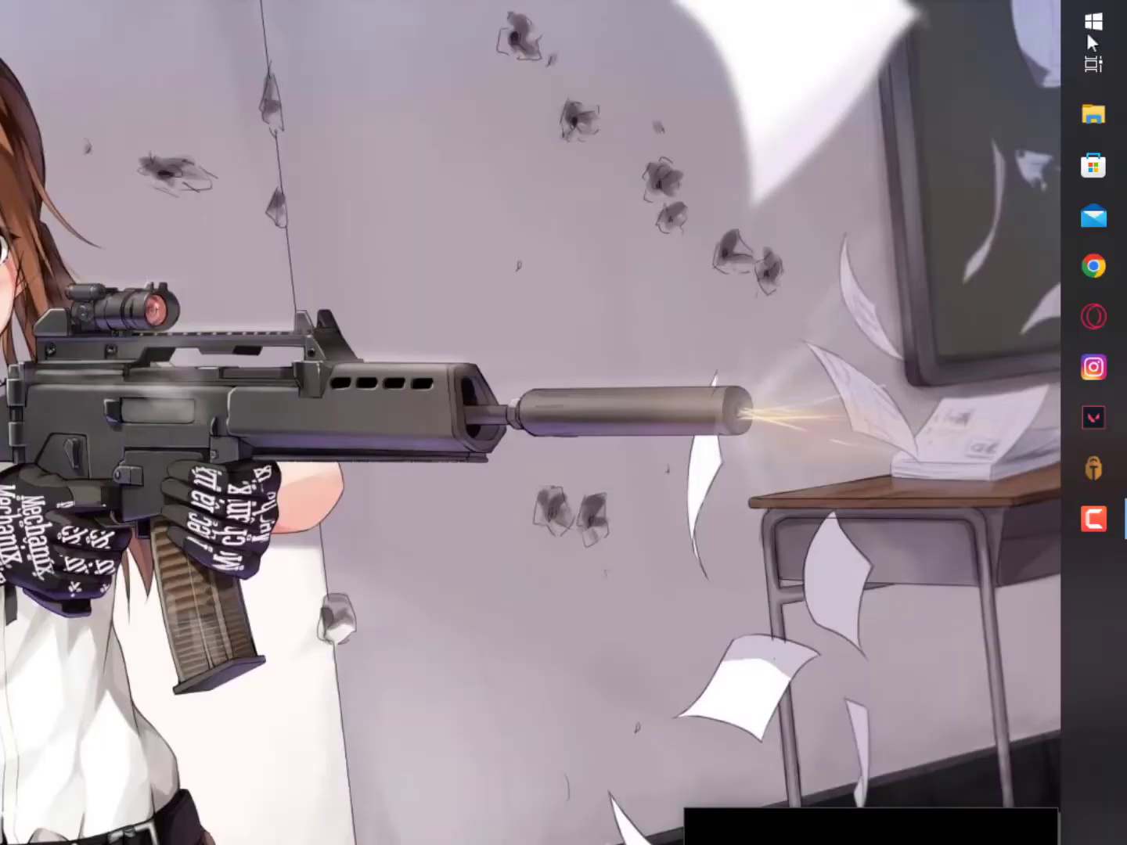
pyautogui.click(1094, 21)
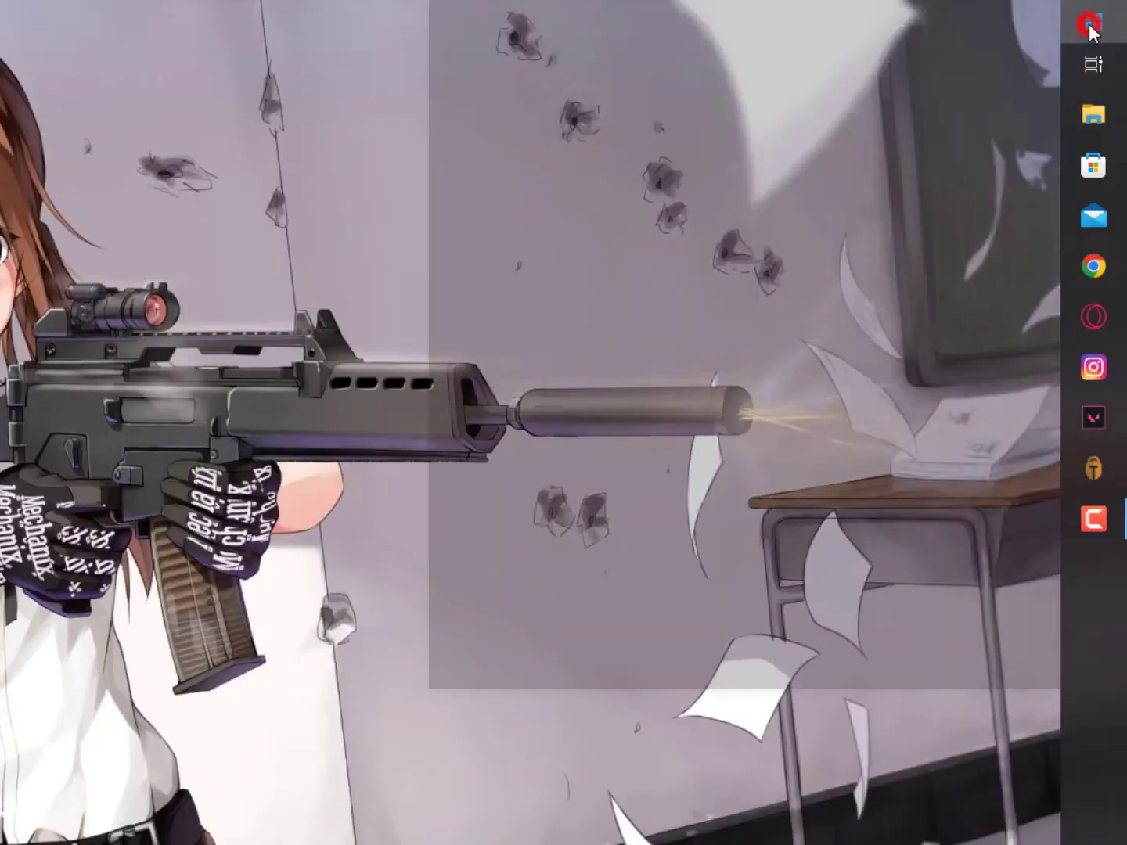
# Step: Relaunch Tor Browser full-screen so it starts connecting to Tor with WARP running
pyautogui.click(763, 214)
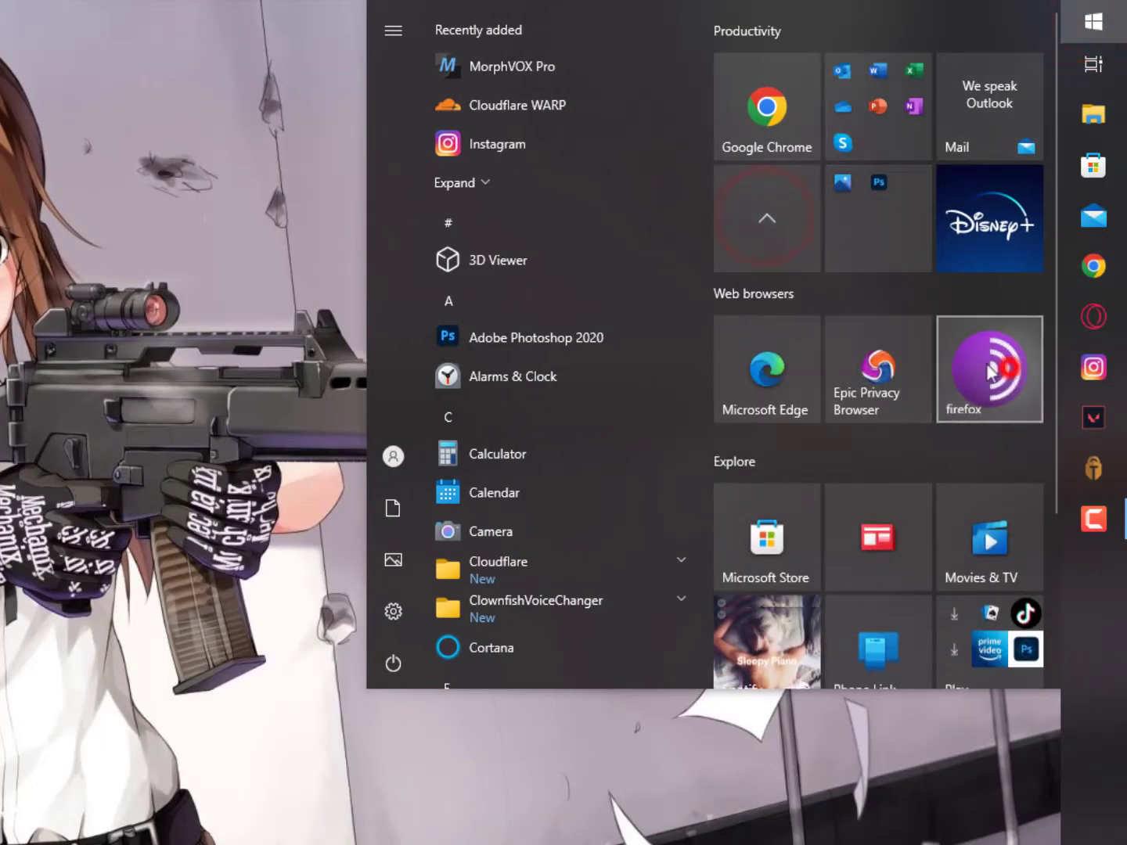
pyautogui.click(973, 365)
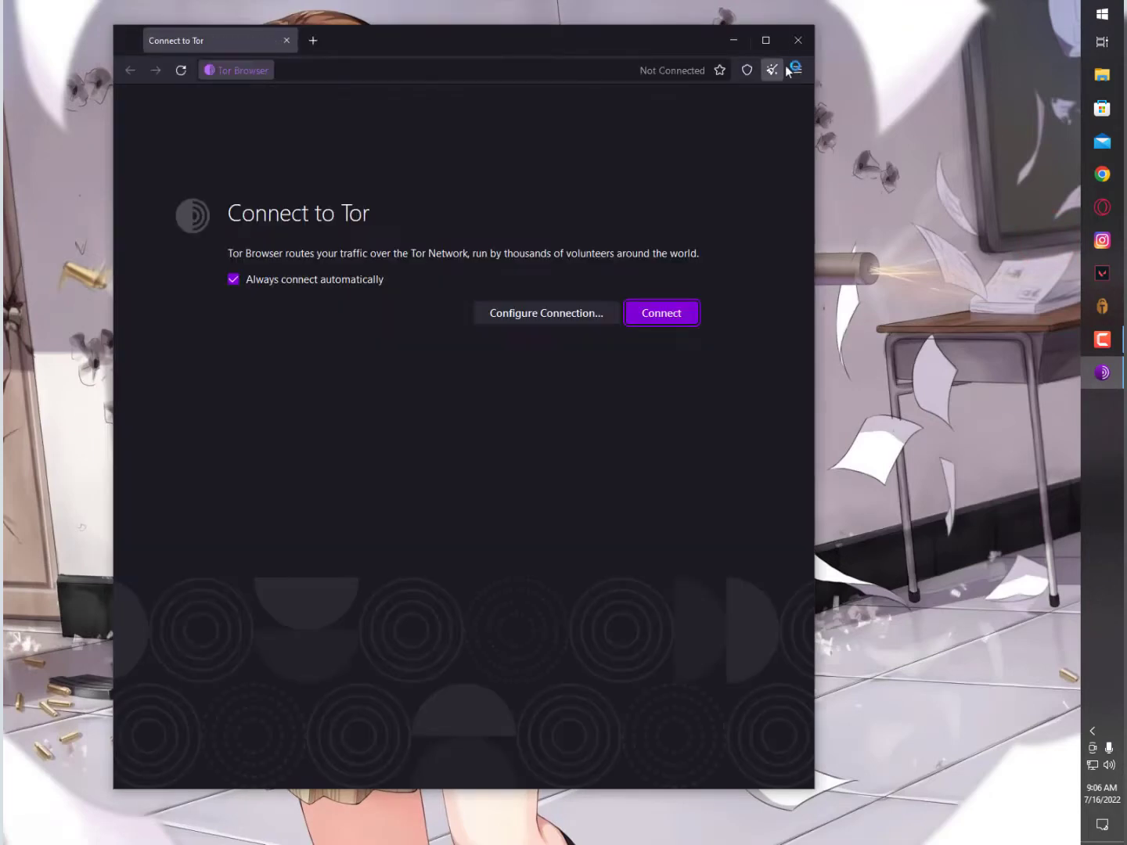
pyautogui.click(764, 39)
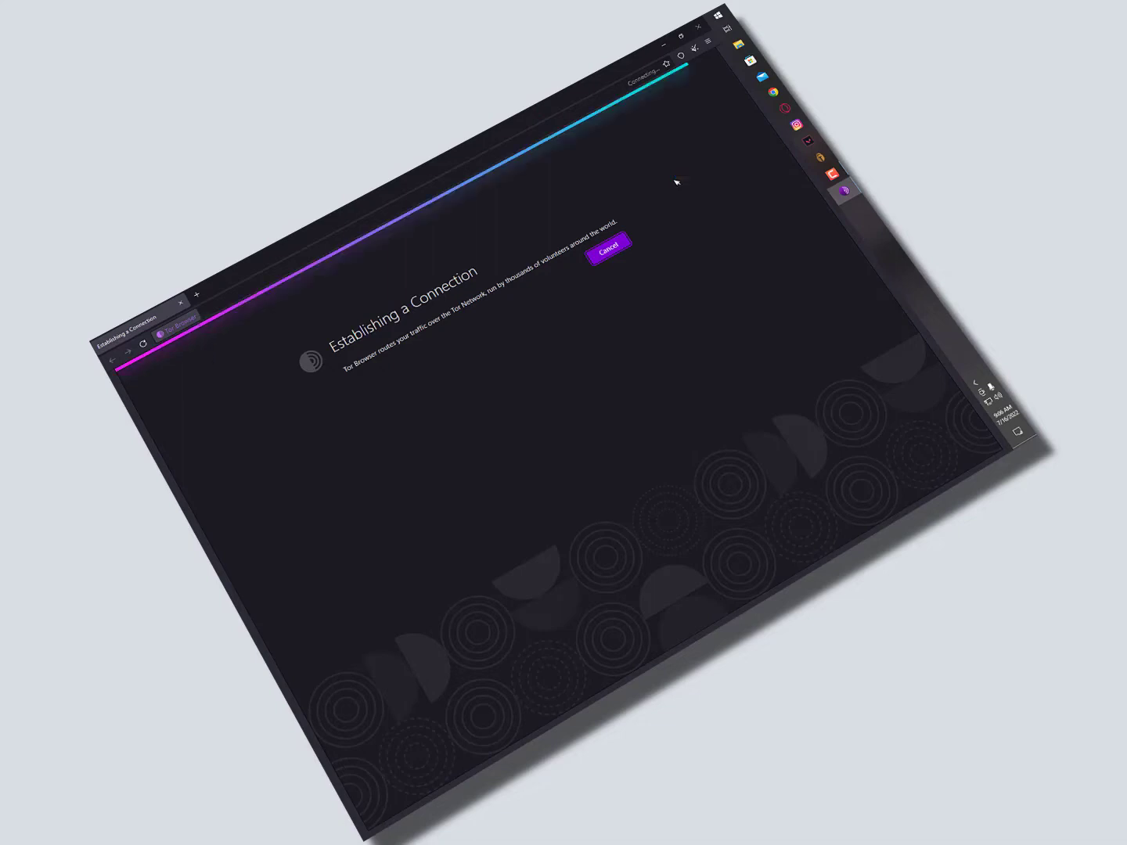
pyautogui.click(976, 383)
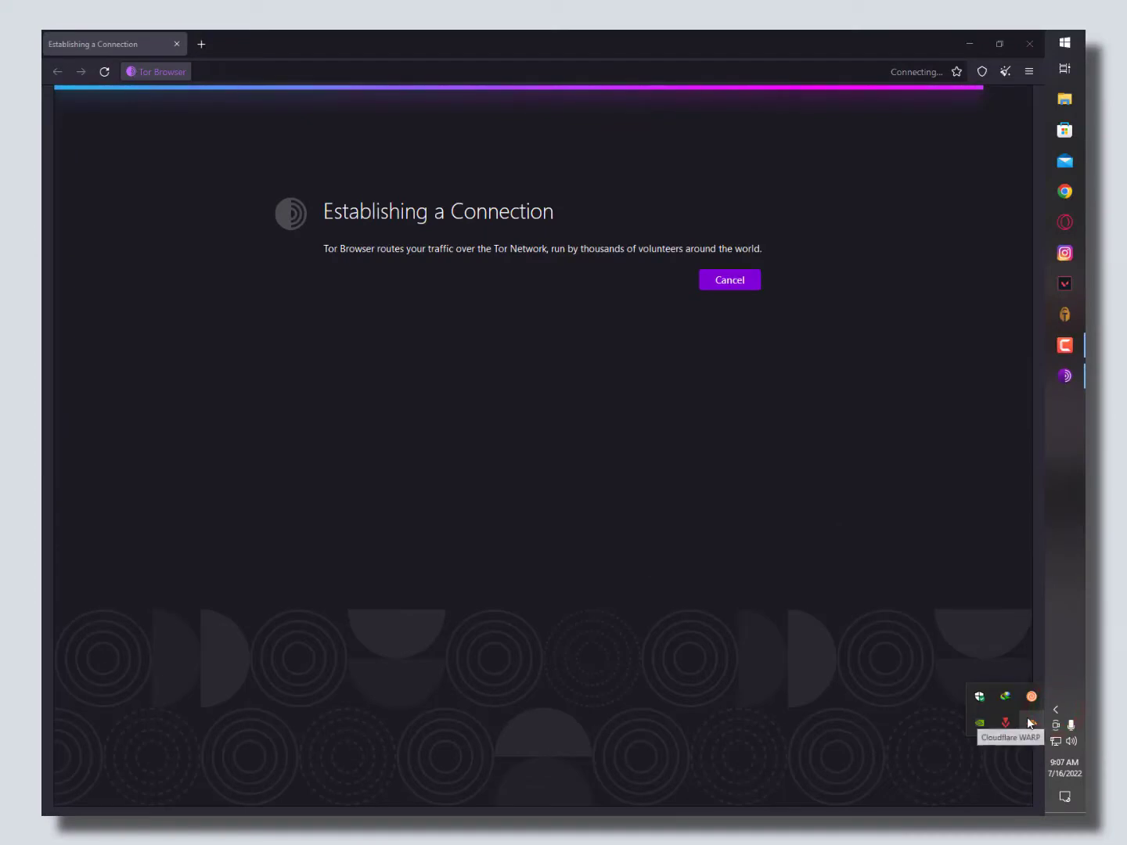
# Step: Change WARP's mode from WARP via Local Proxy to 1.1.1.1 with WARP, then close Tor Browser
pyautogui.click(1026, 716)
pyautogui.click(1027, 799)
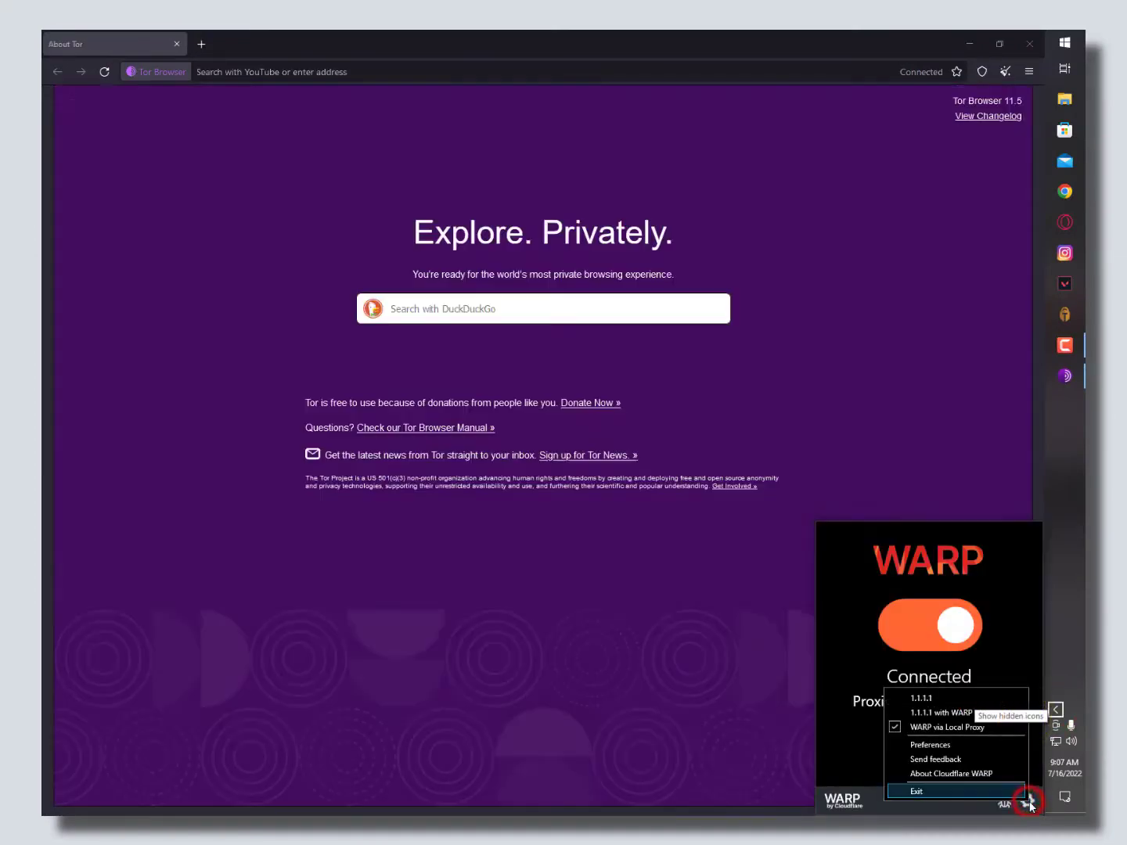
pyautogui.click(756, 728)
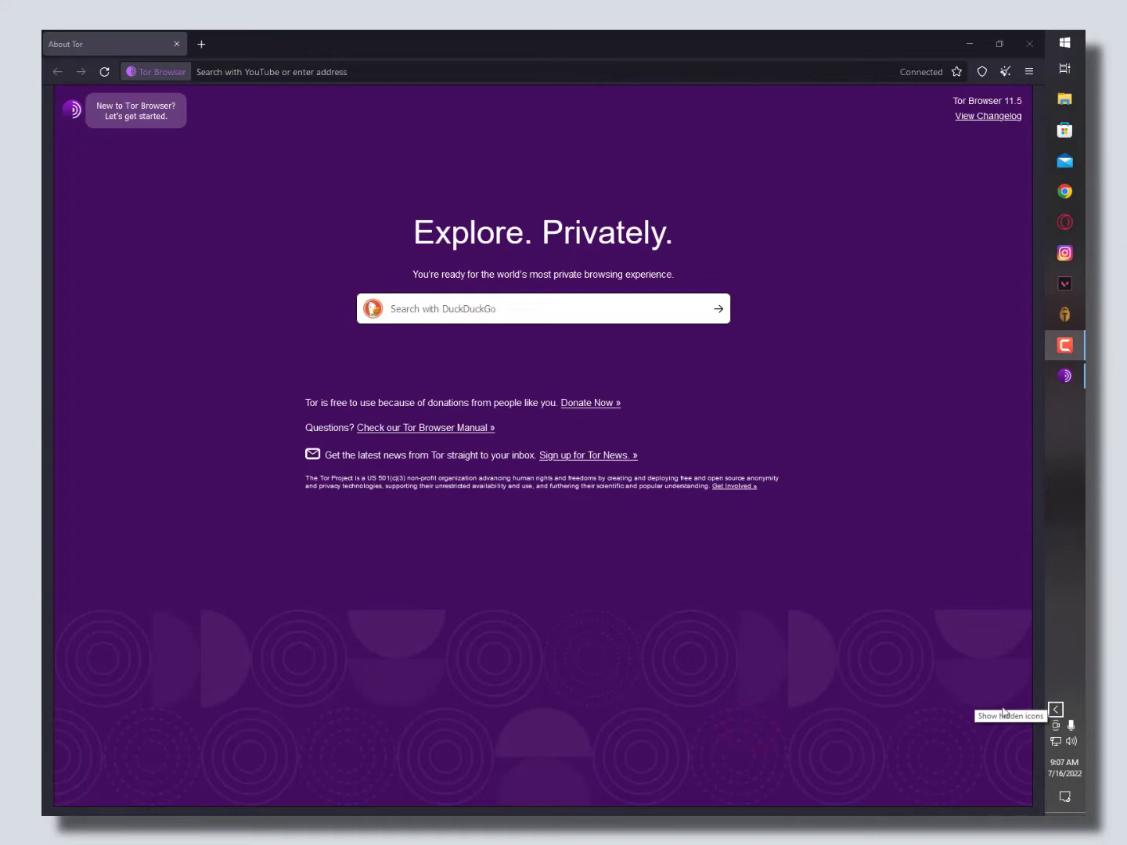
pyautogui.click(1055, 709)
pyautogui.click(1023, 719)
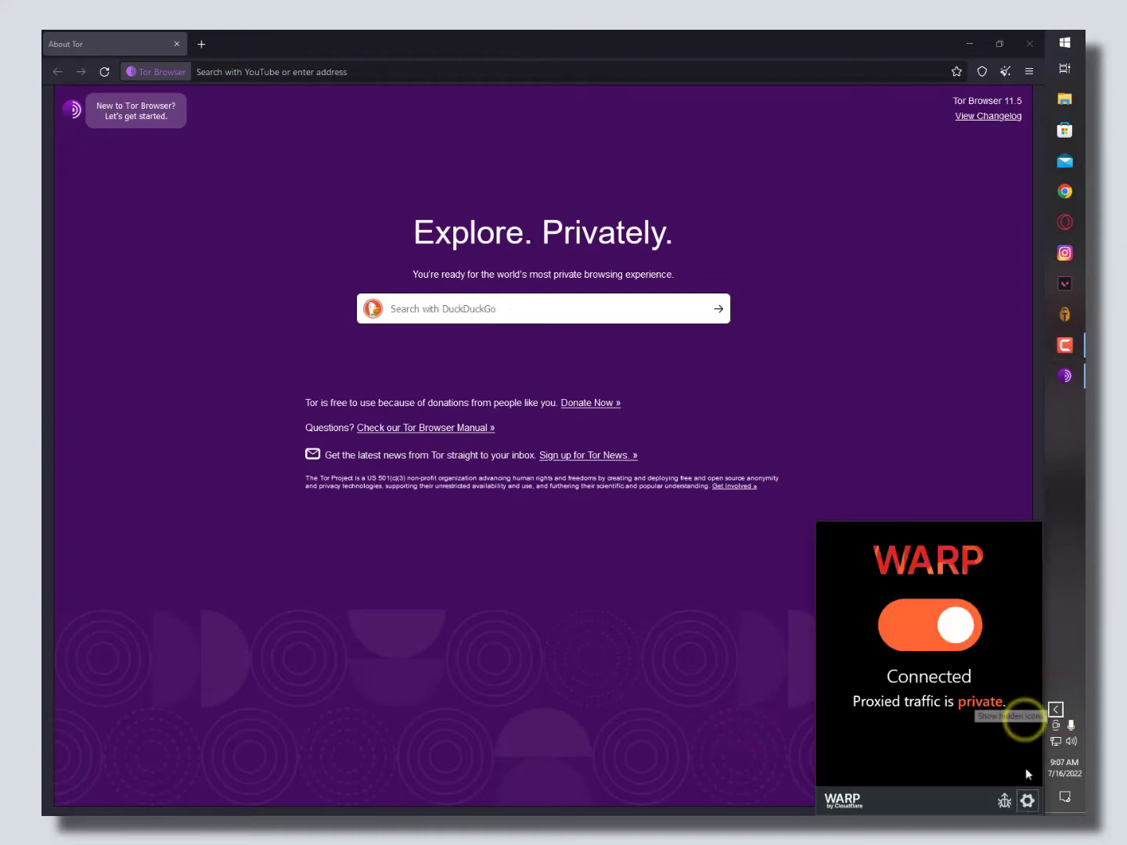
pyautogui.click(1027, 800)
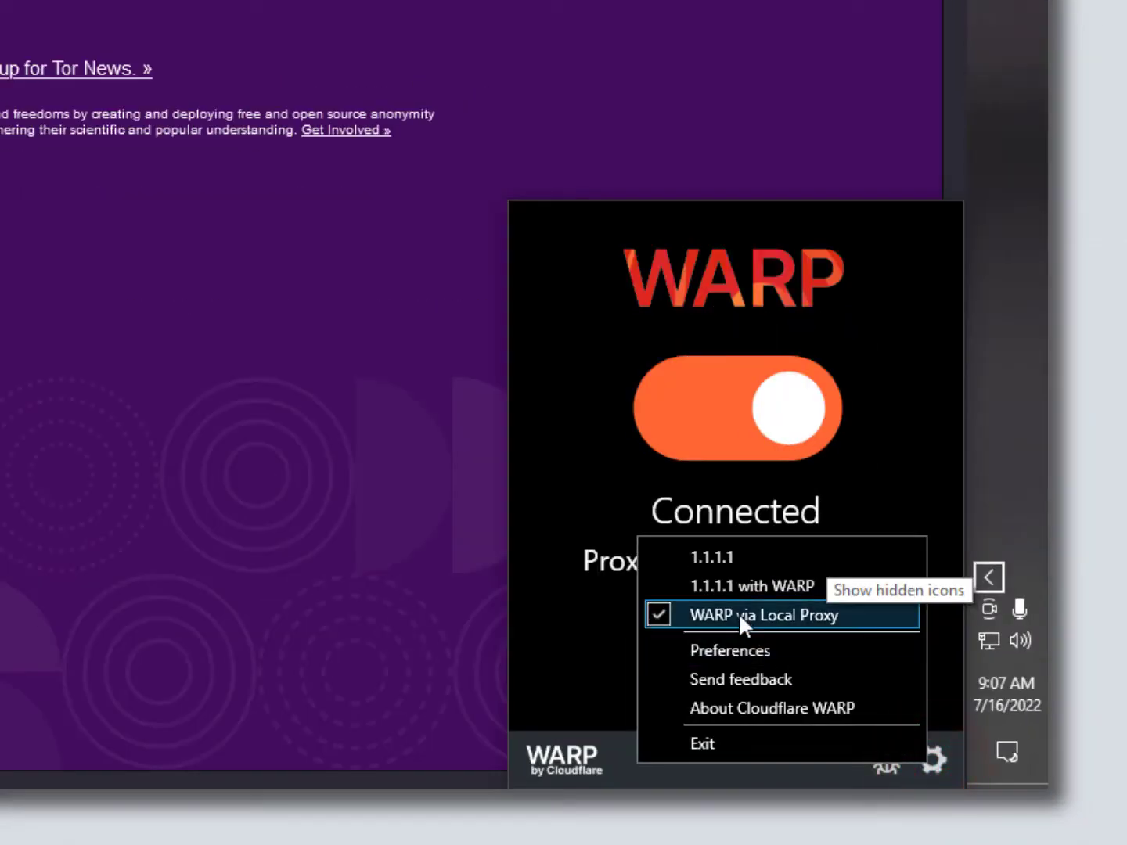
pyautogui.press('Up')
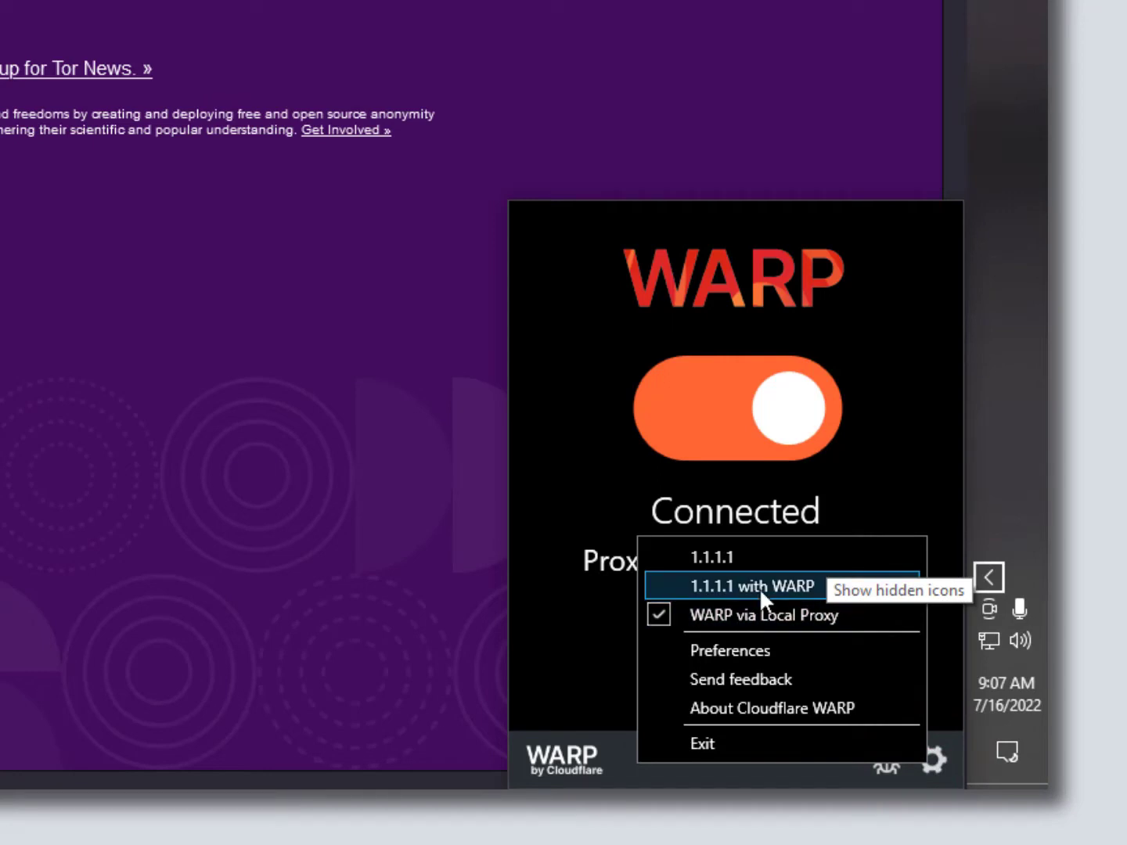
pyautogui.click(759, 588)
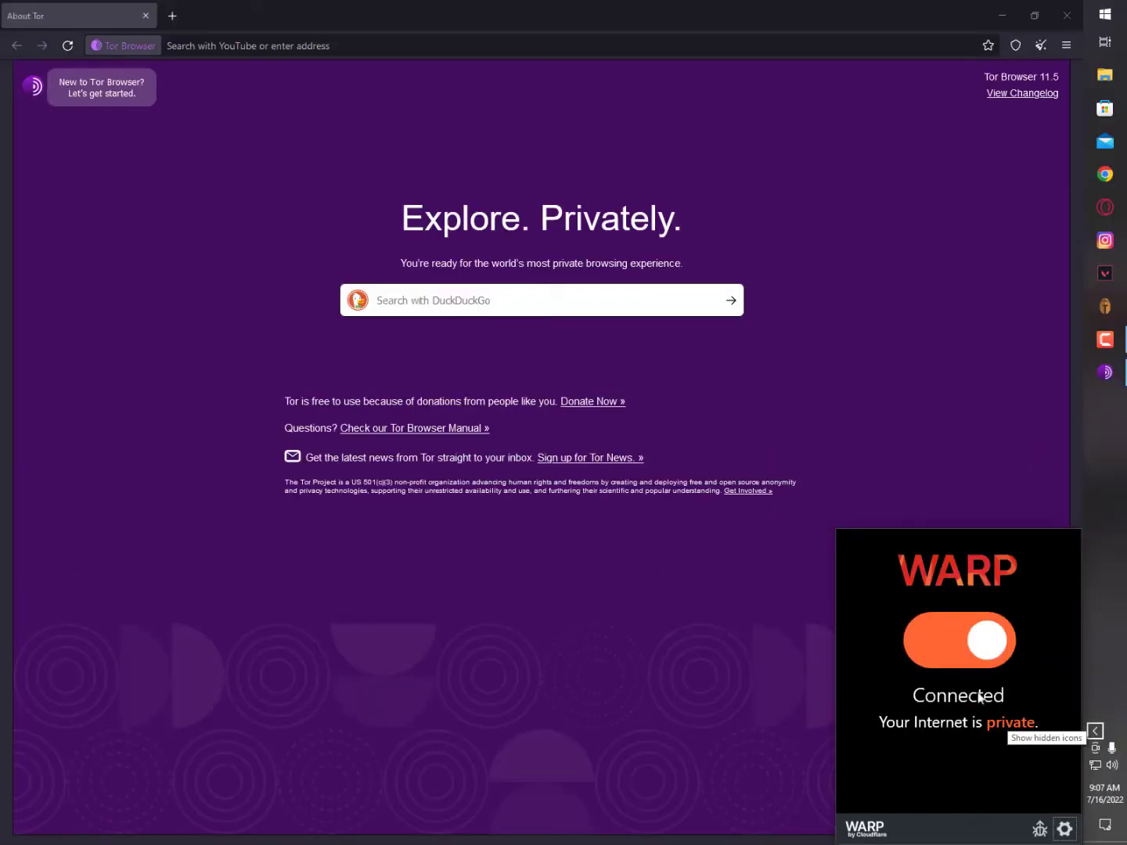
pyautogui.click(1069, 14)
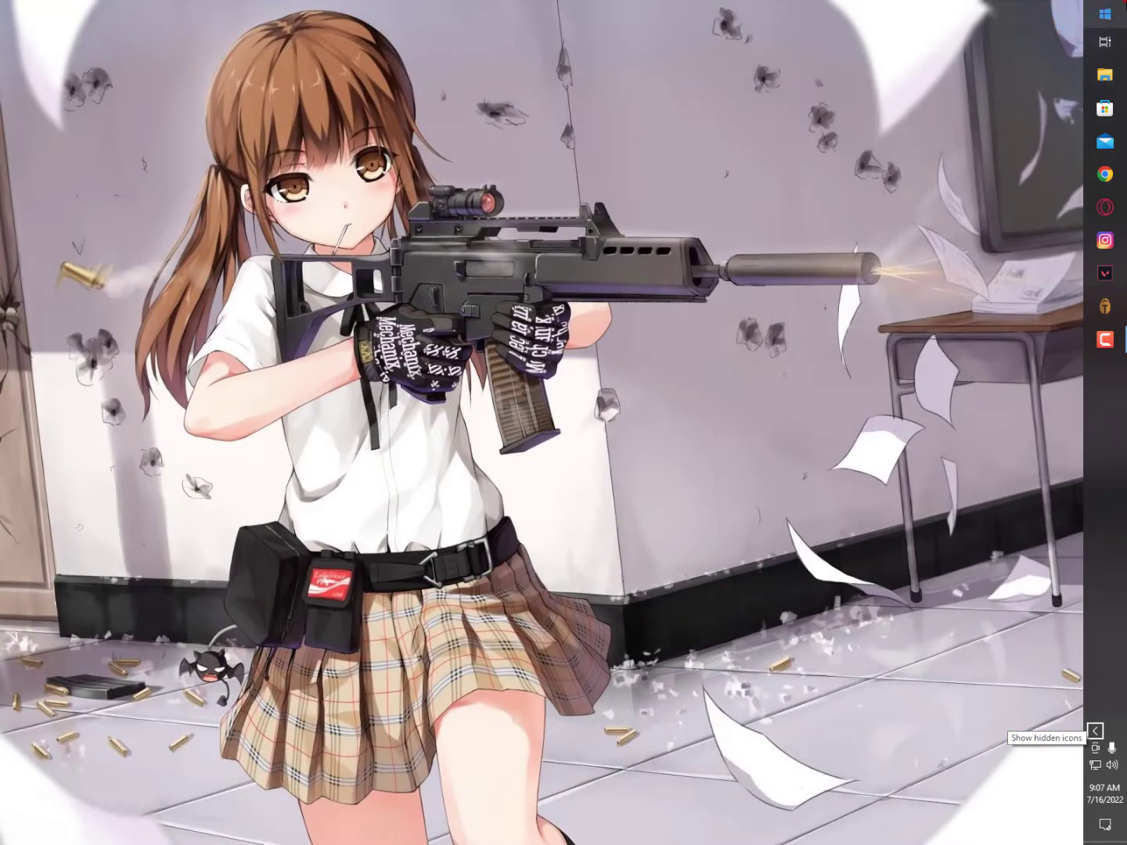
# Step: Relaunch Tor Browser maximized and let it connect to the Explore. Privately. start page
pyautogui.click(1105, 13)
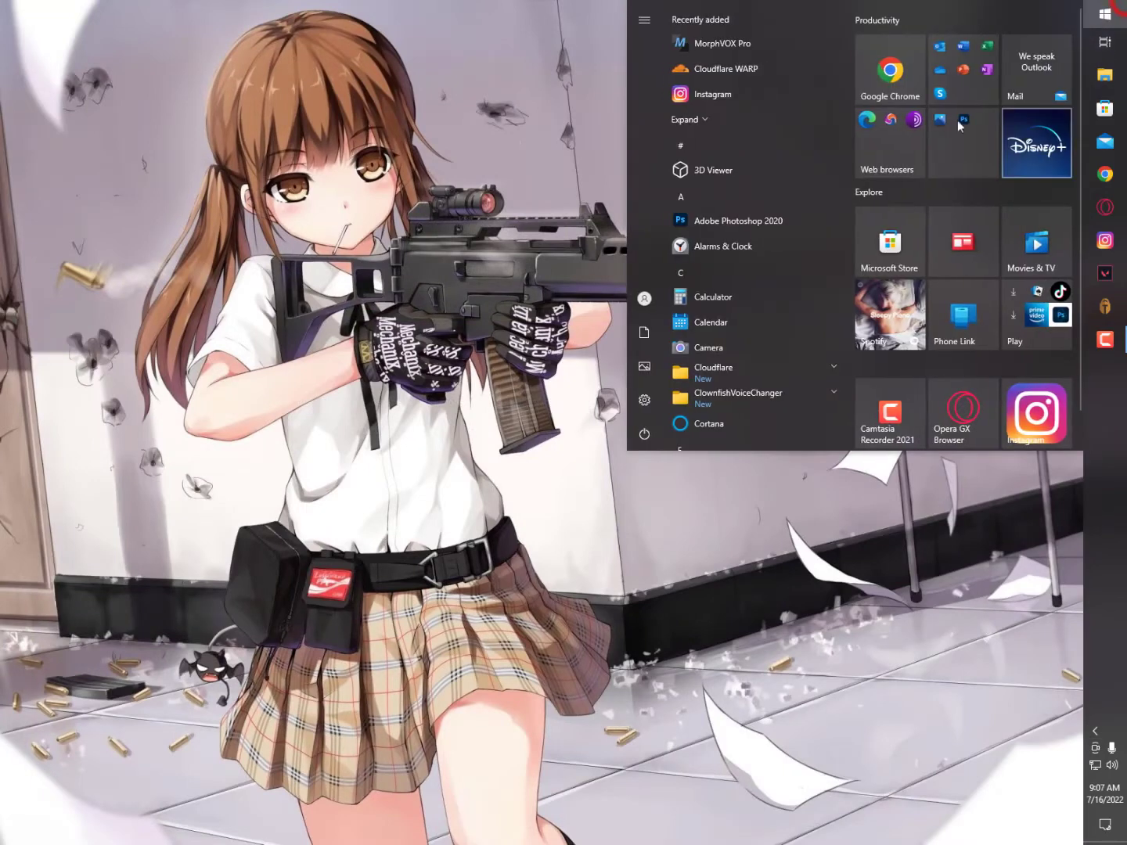
pyautogui.click(908, 141)
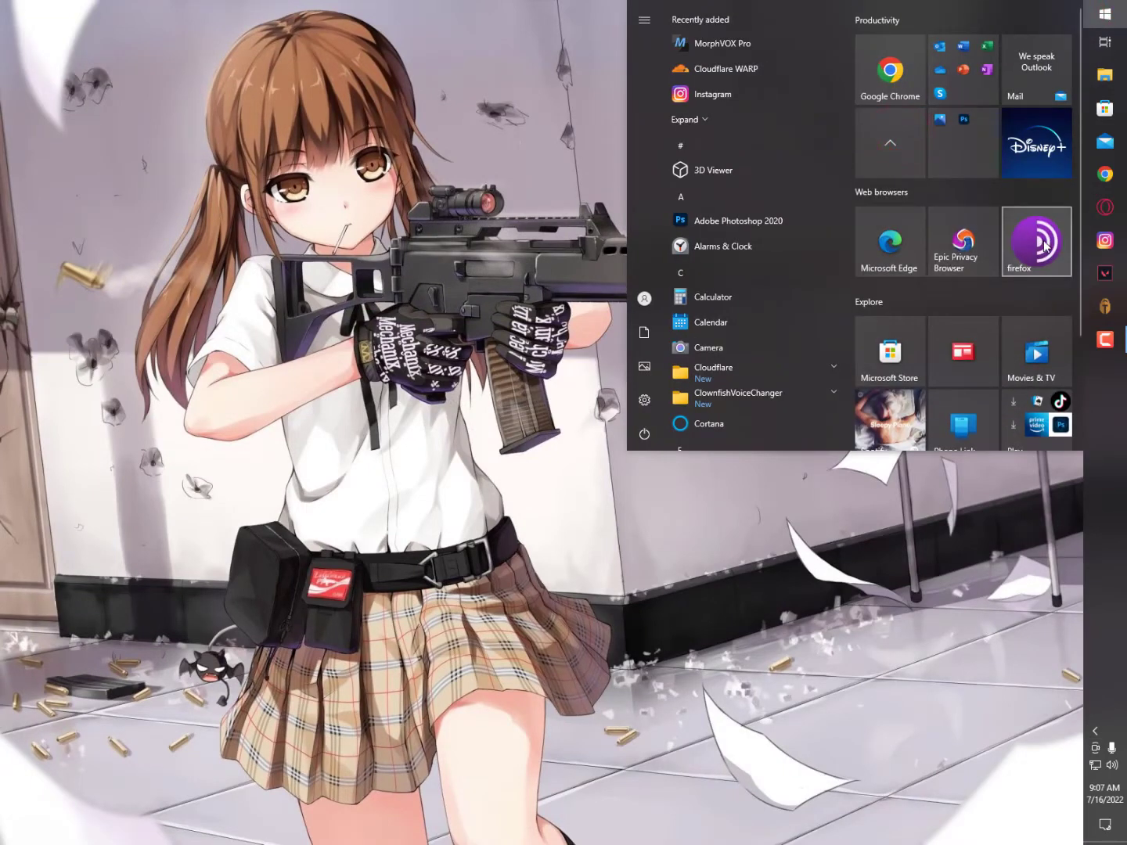
pyautogui.click(1046, 245)
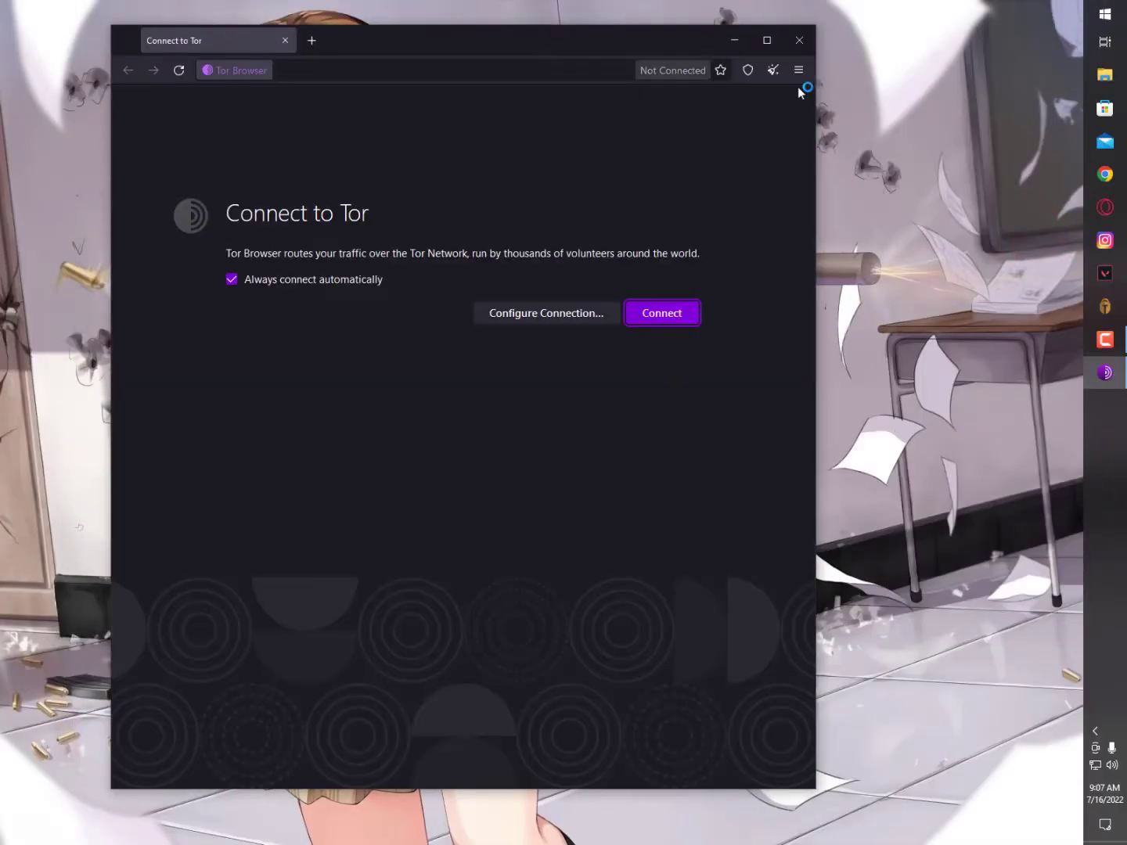
pyautogui.click(767, 40)
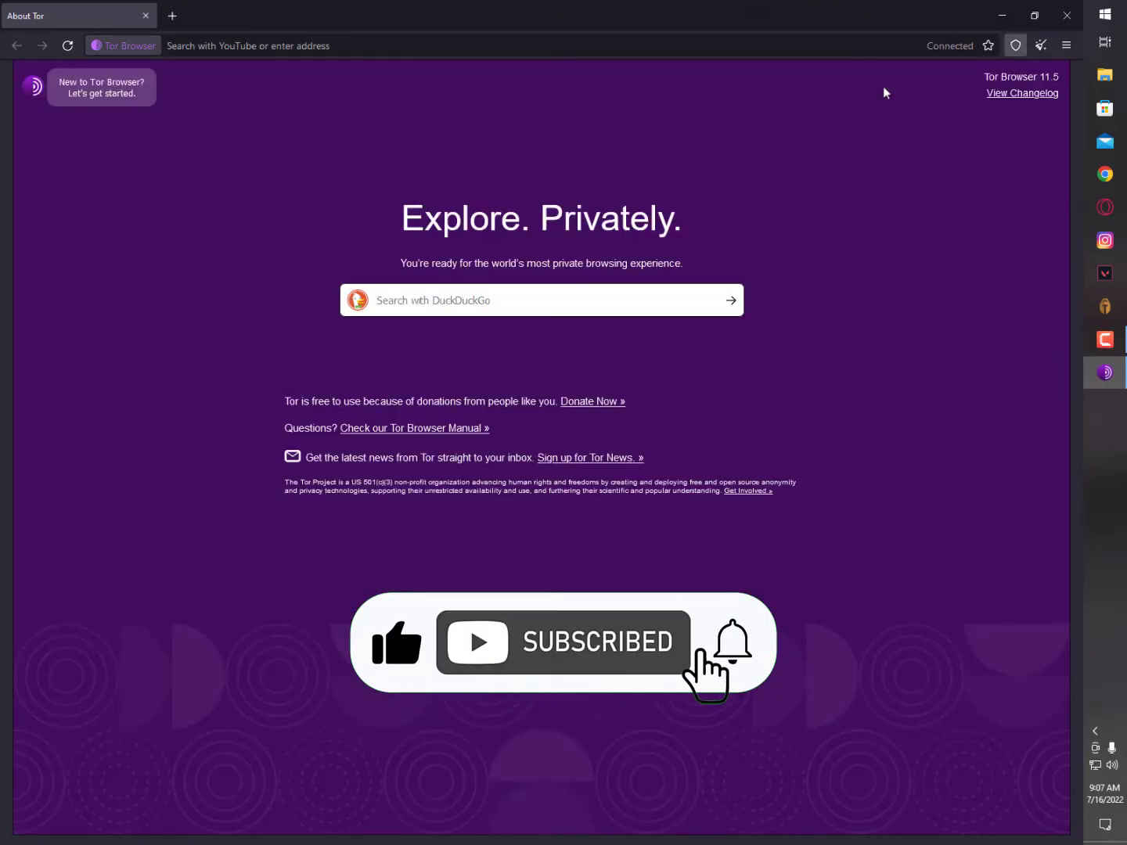
# Step: Turn off Your Current Bridges in Connection settings, disabling the saved meek_lite bridge
pyautogui.click(1066, 46)
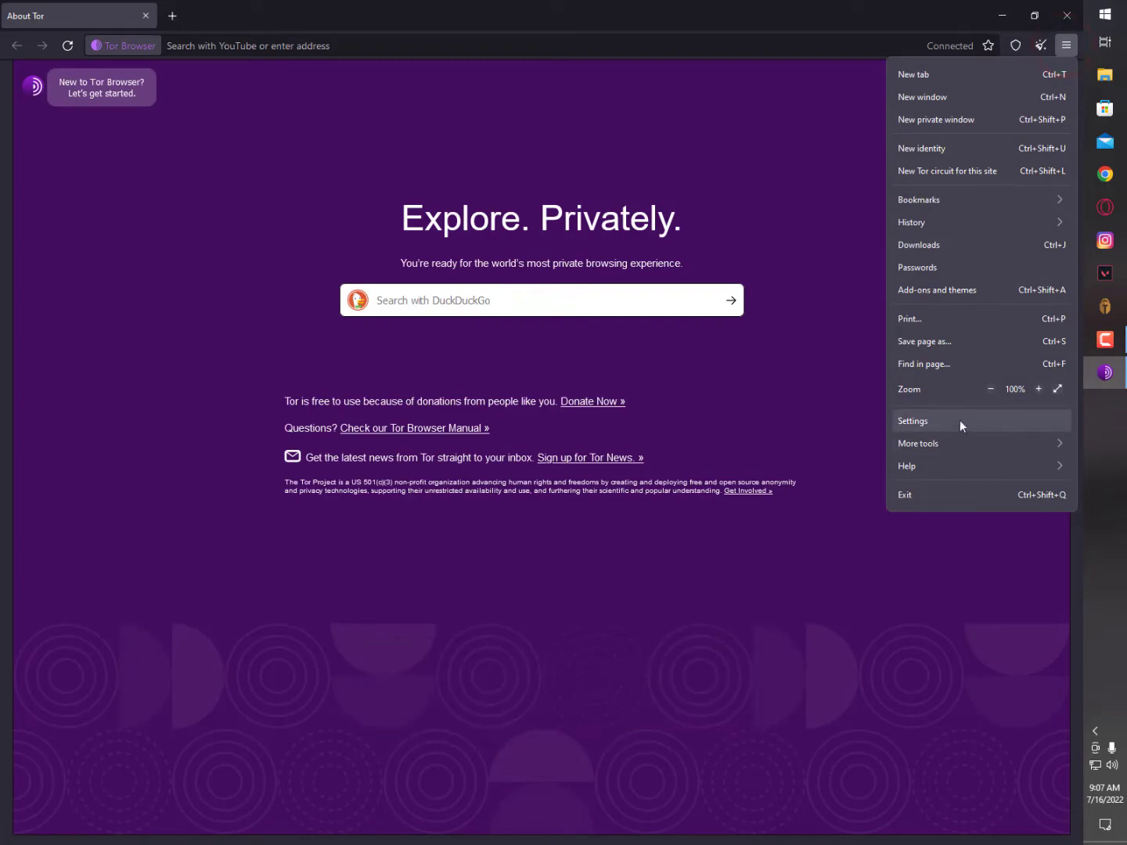
pyautogui.click(958, 421)
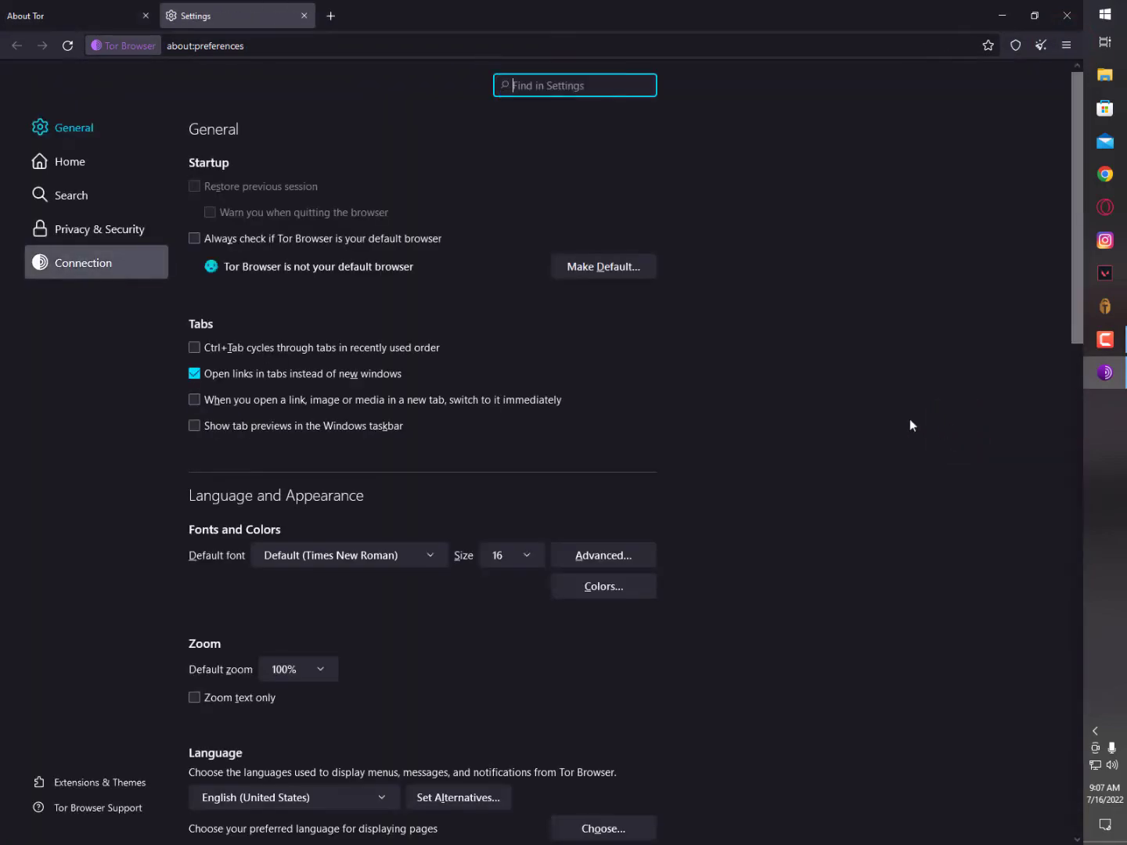
pyautogui.click(95, 269)
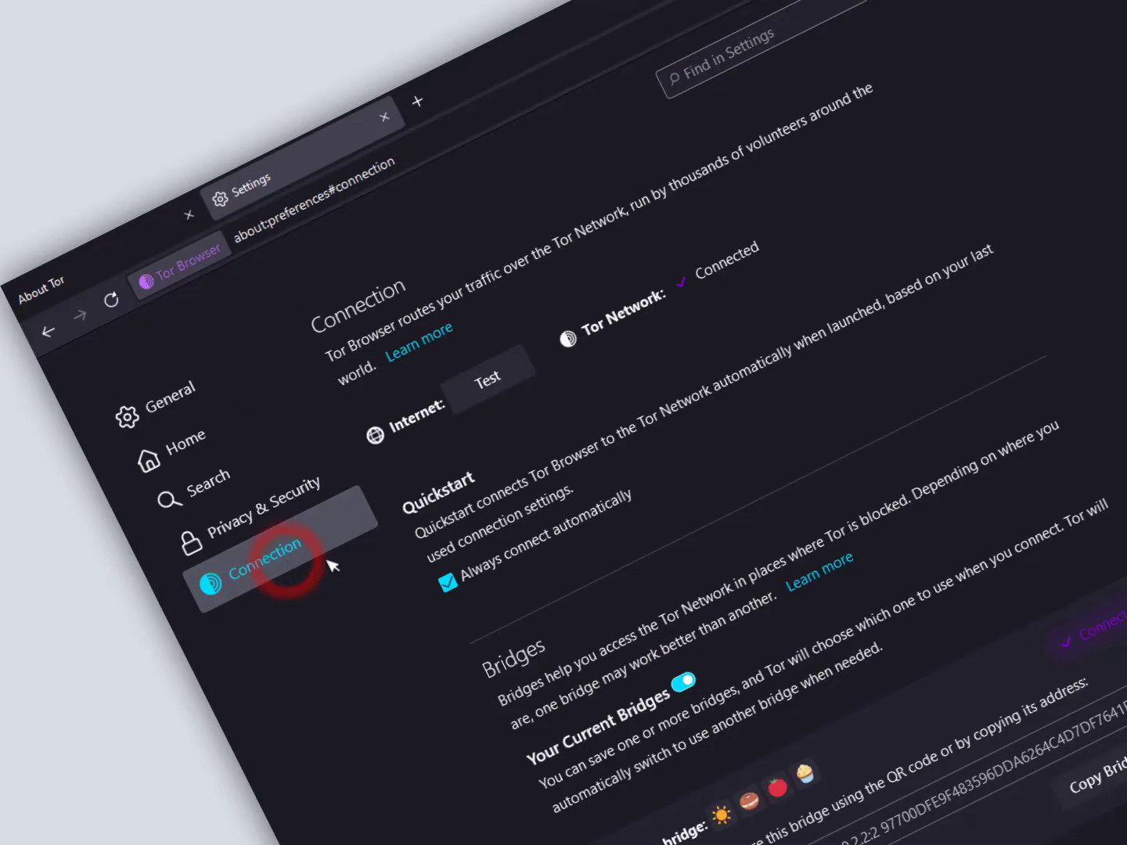
pyautogui.scroll(-3, 548, 555)
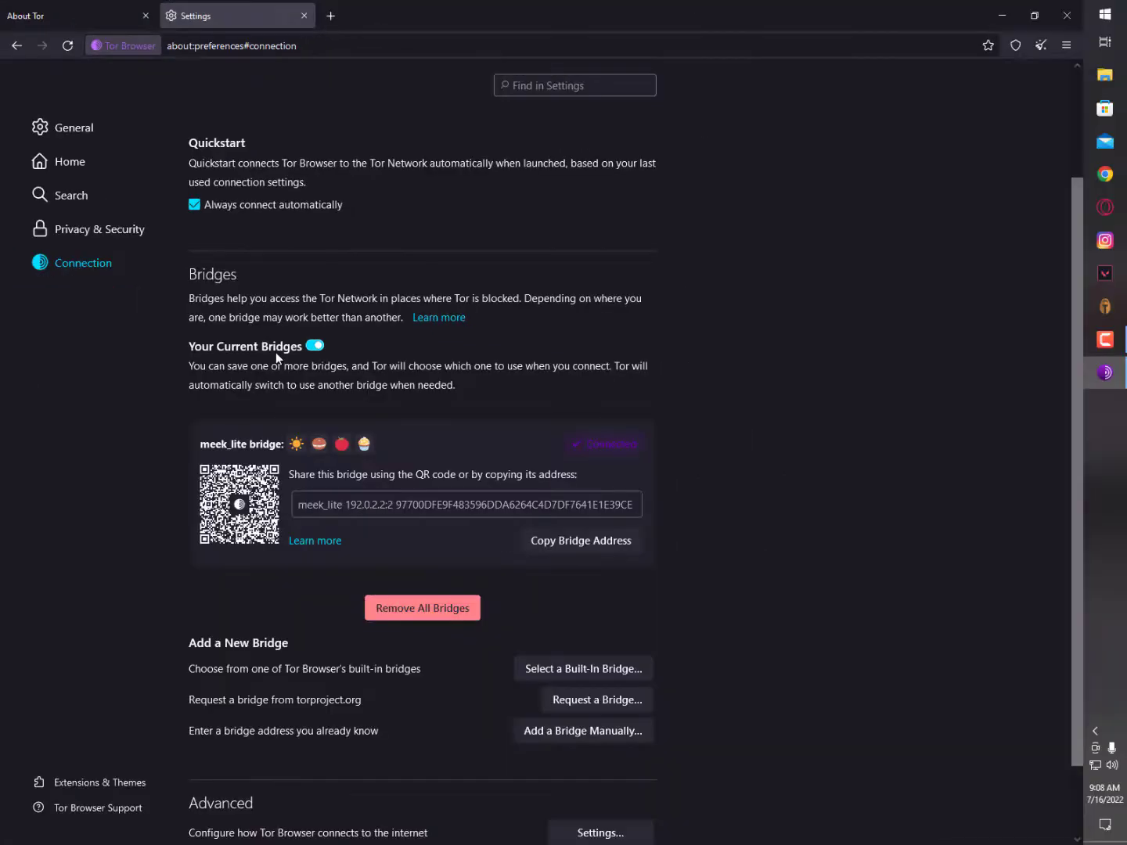
pyautogui.click(316, 346)
pyautogui.scroll(-2, 443, 404)
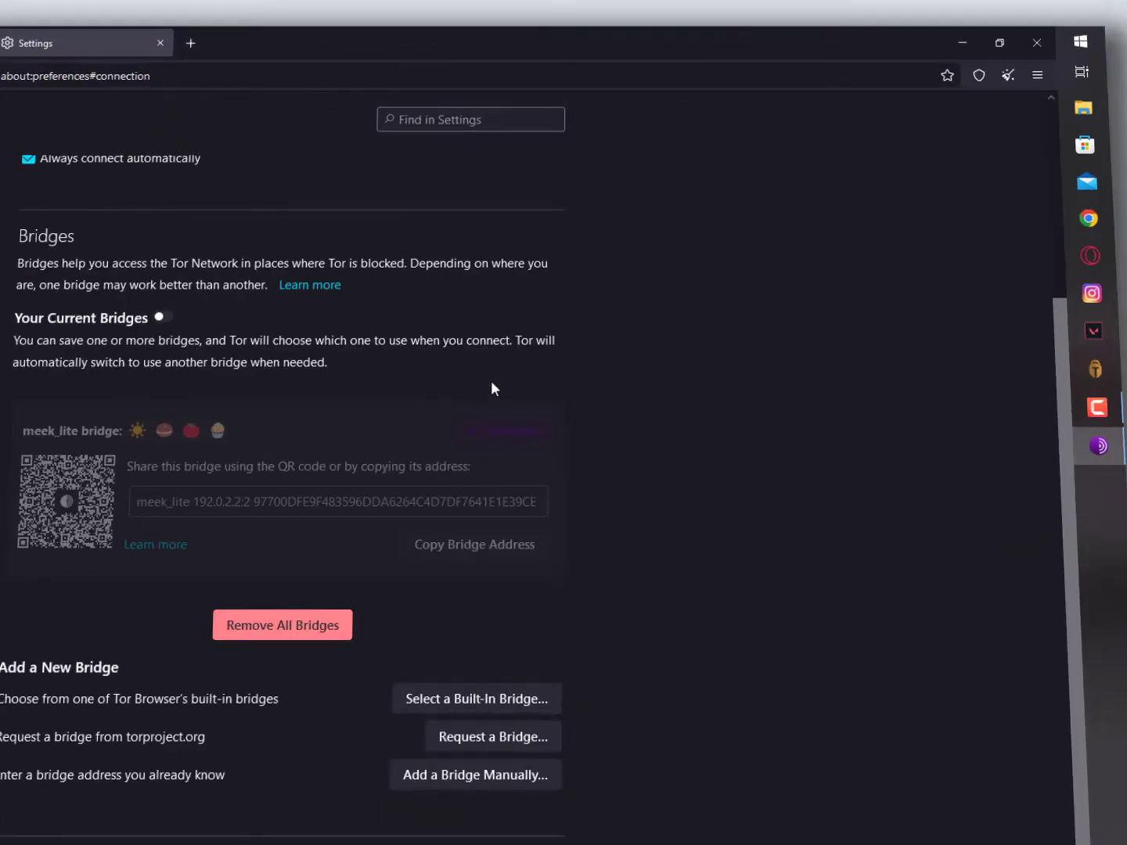
# Step: Quit Tor Browser, confirming that both open tabs close
pyautogui.moveTo(367, 374); pyautogui.dragTo(240, 362)
pyautogui.click(261, 359)
pyautogui.click(1045, 37)
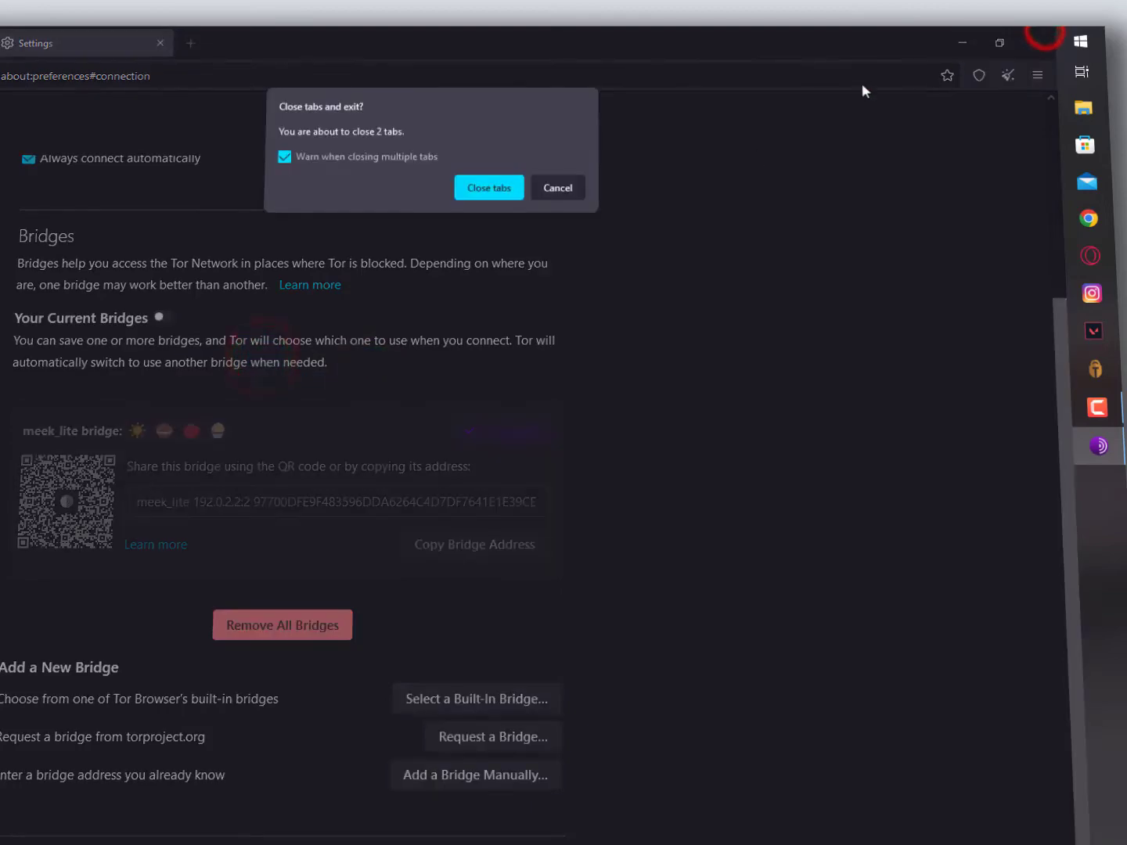
pyautogui.click(499, 187)
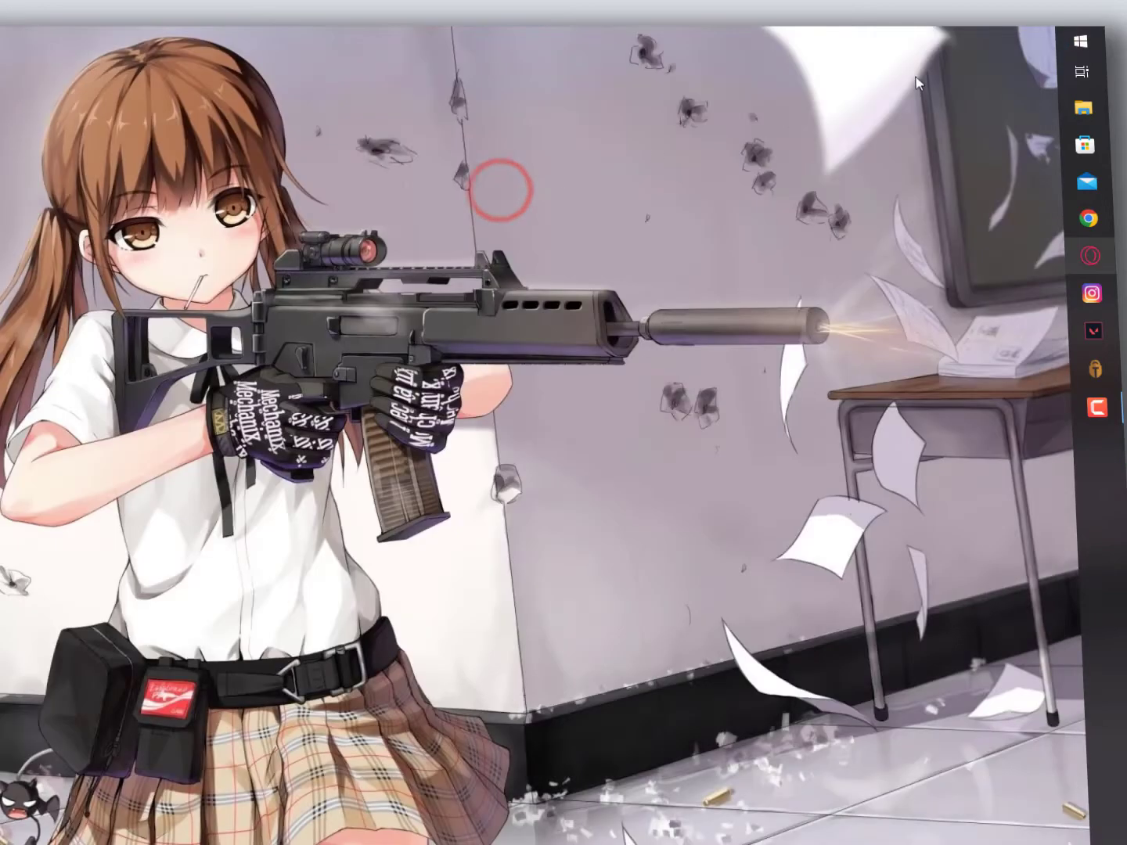
# Step: Relaunch Tor Browser maximized, connect to Tor without bridges, then close it and refresh the desktop
pyautogui.click(1067, 38)
pyautogui.click(1009, 295)
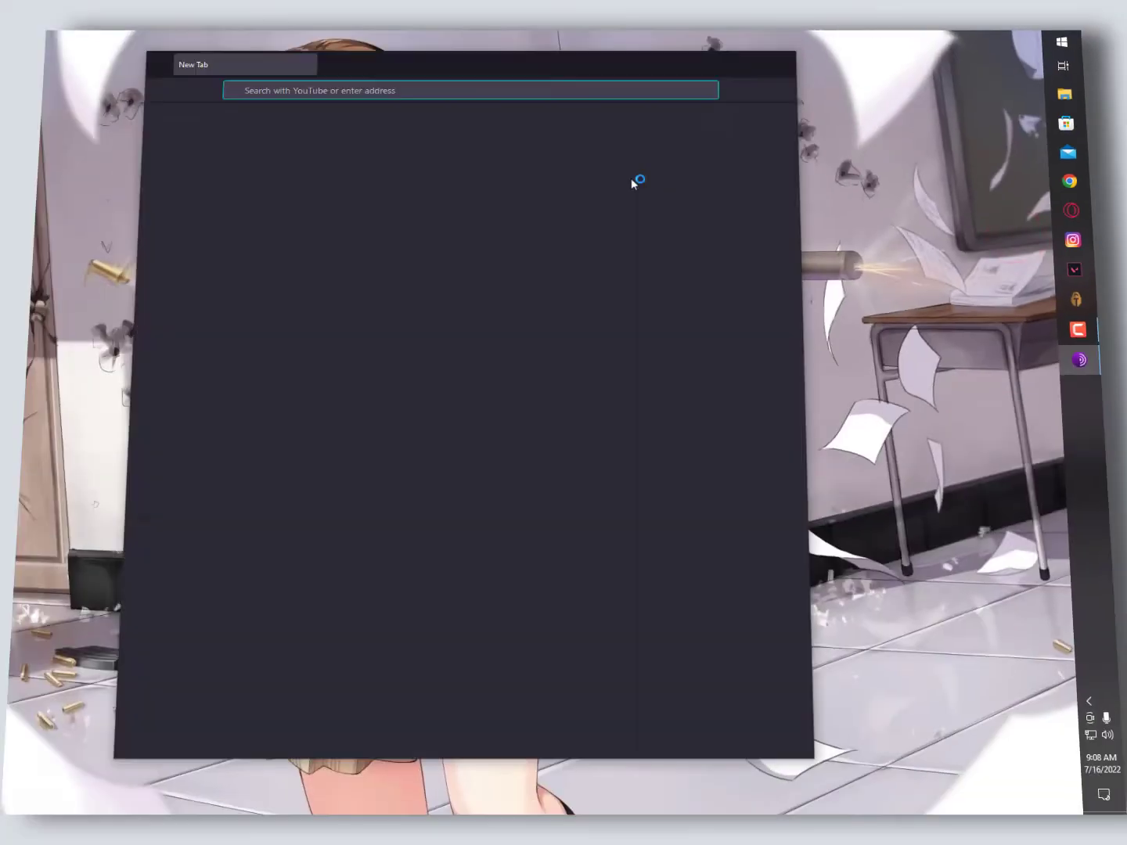
pyautogui.doubleClick(743, 66)
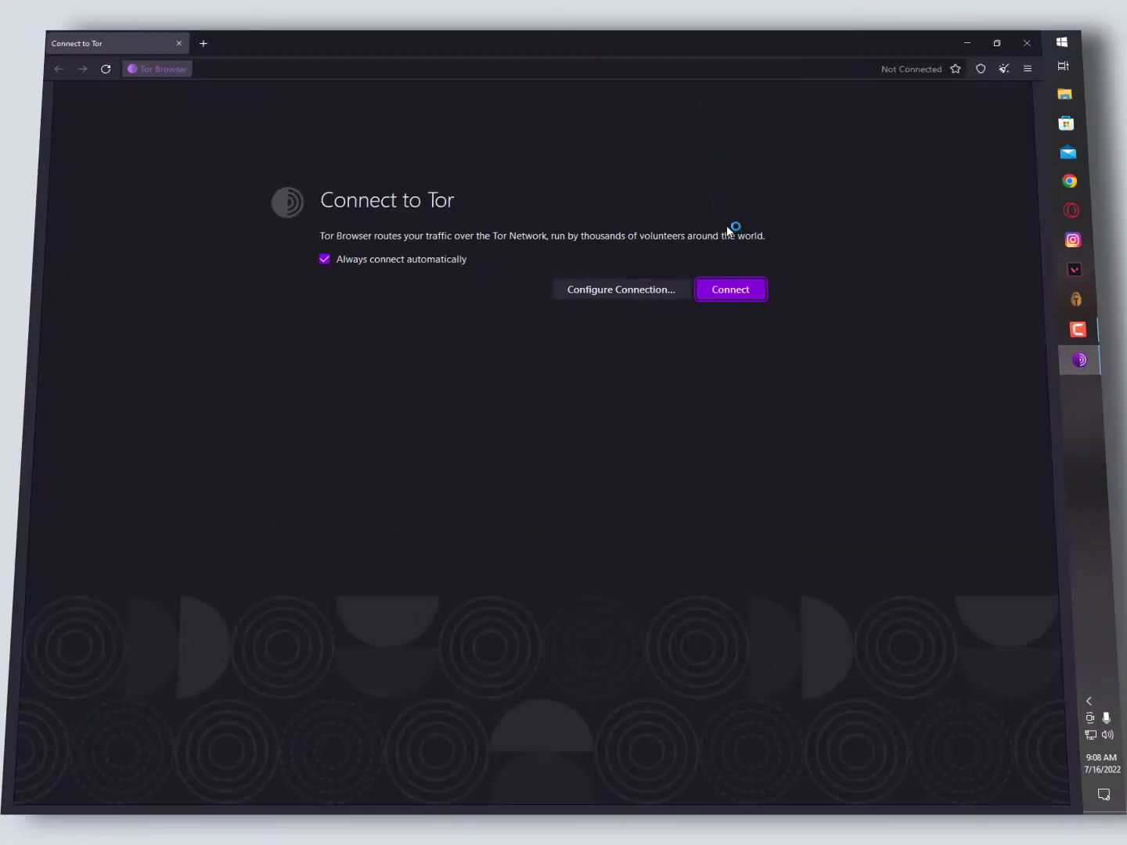
pyautogui.click(743, 290)
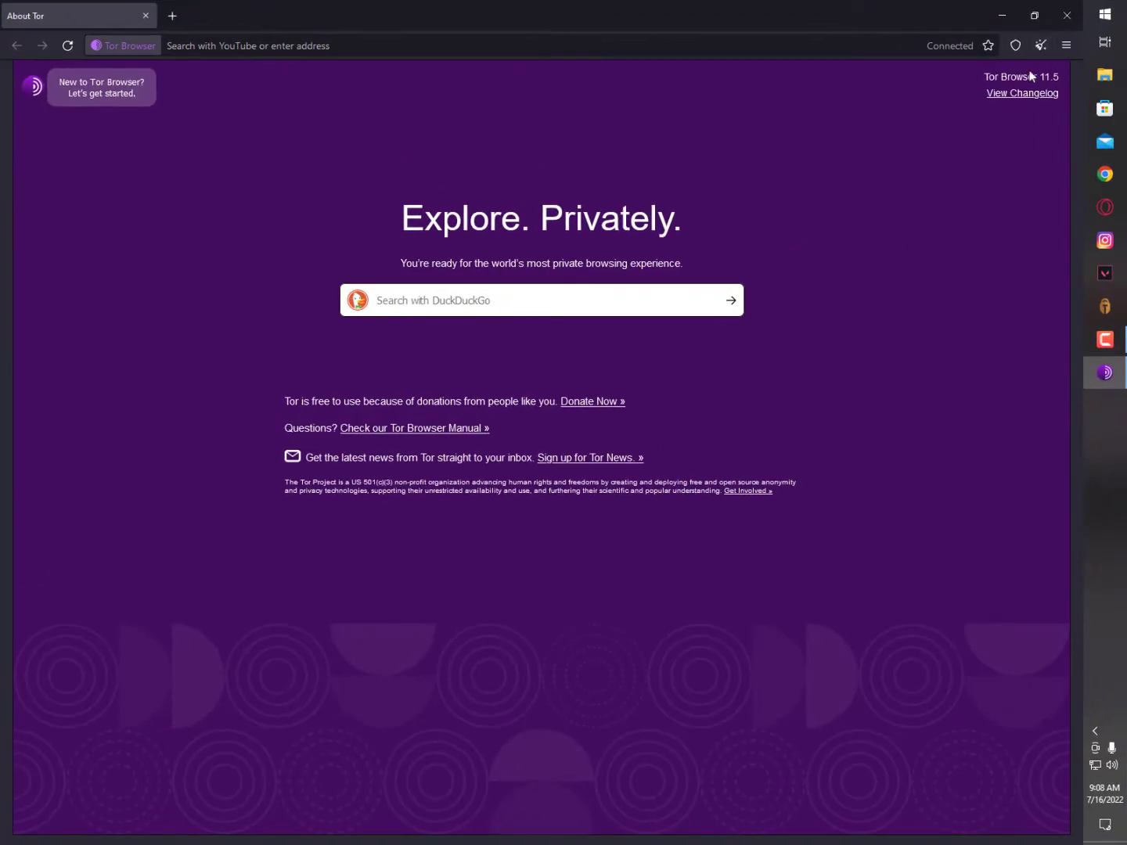
pyautogui.click(1067, 15)
pyautogui.rightClick(694, 113)
pyautogui.click(799, 166)
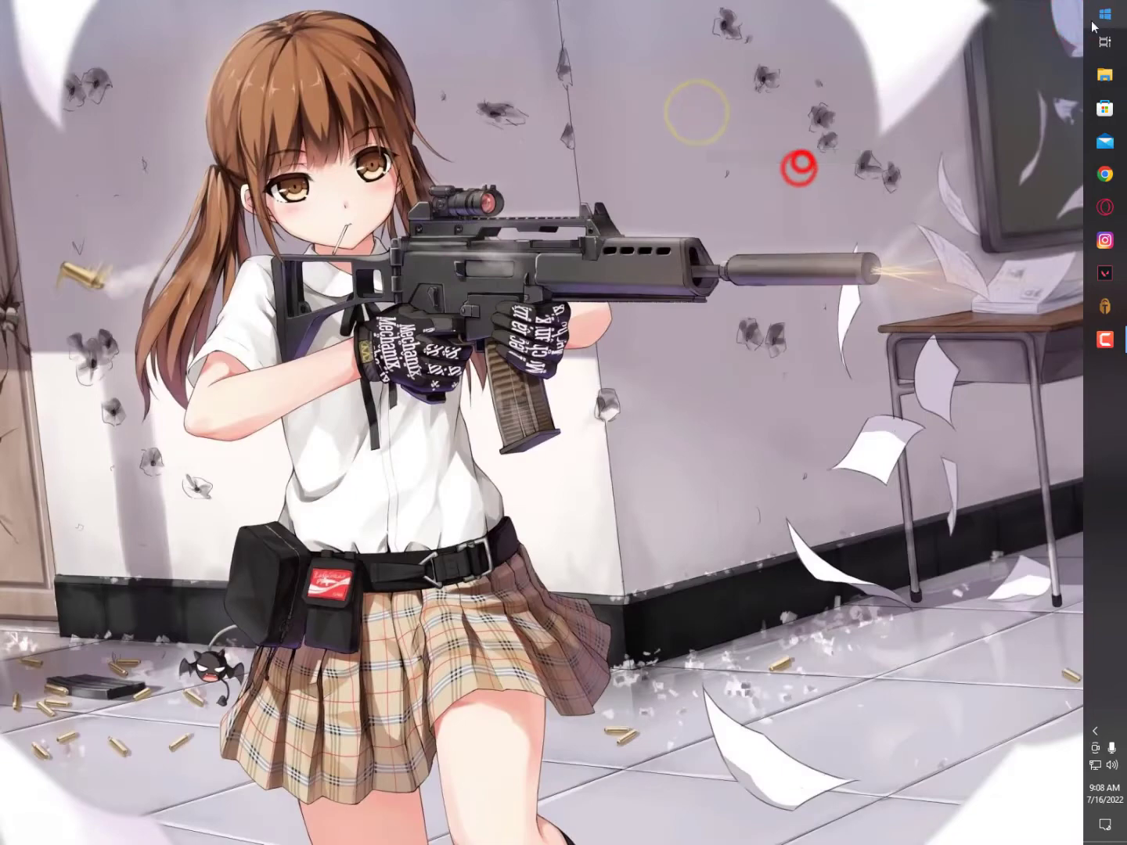
# Step: Relaunch Tor Browser, close it while connecting, and check the WARP status panel
pyautogui.click(1093, 26)
pyautogui.click(1036, 240)
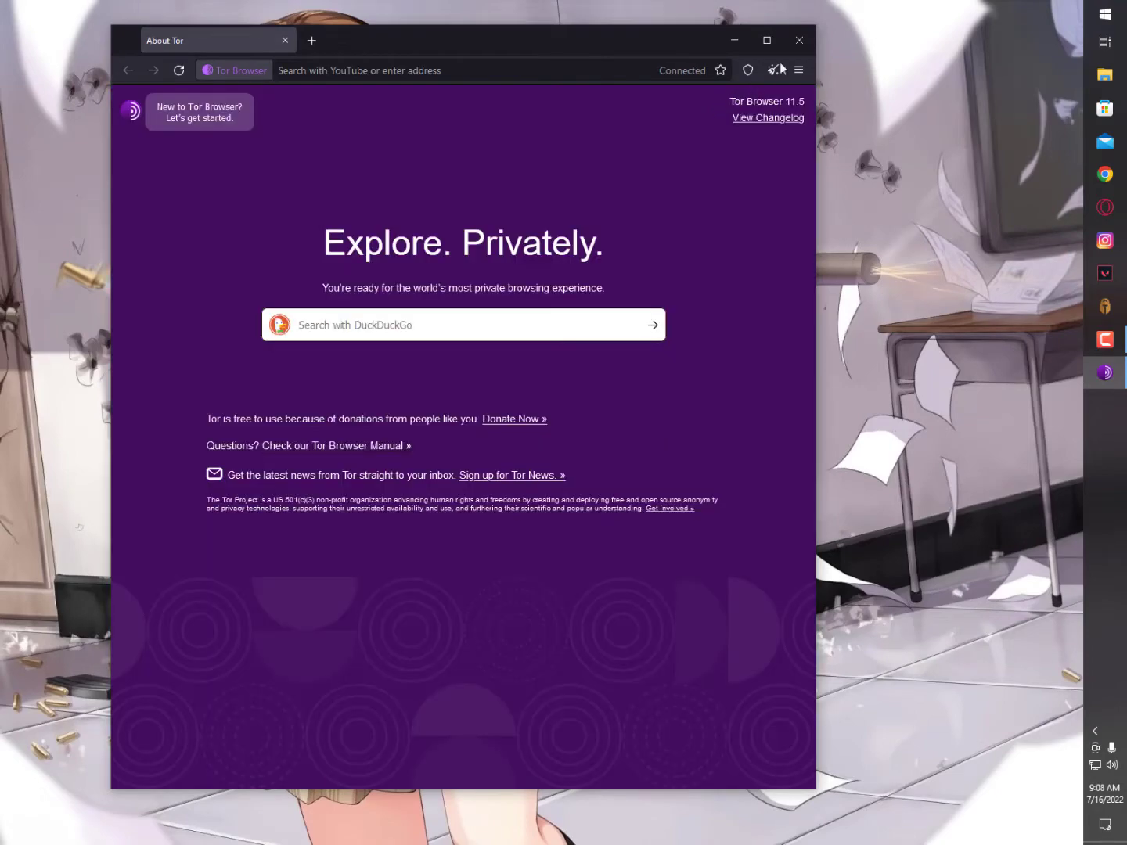
pyautogui.click(798, 39)
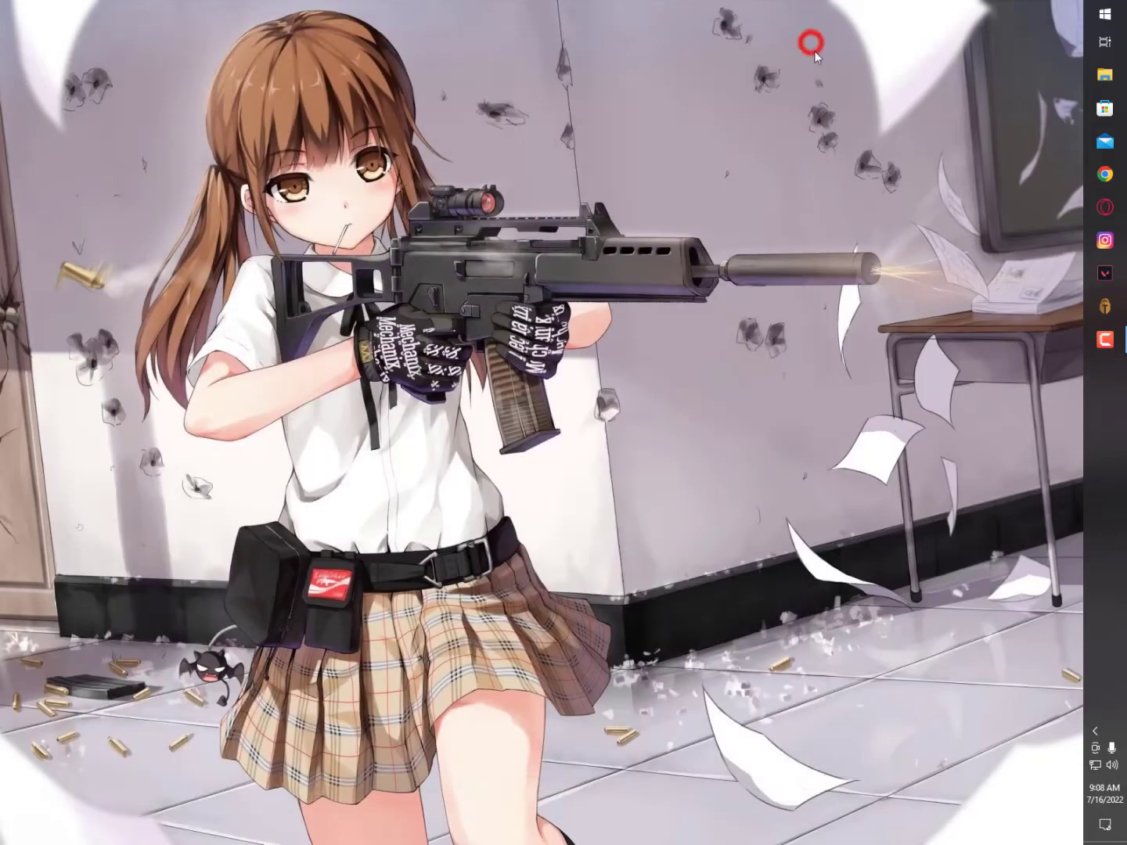
pyautogui.click(1095, 731)
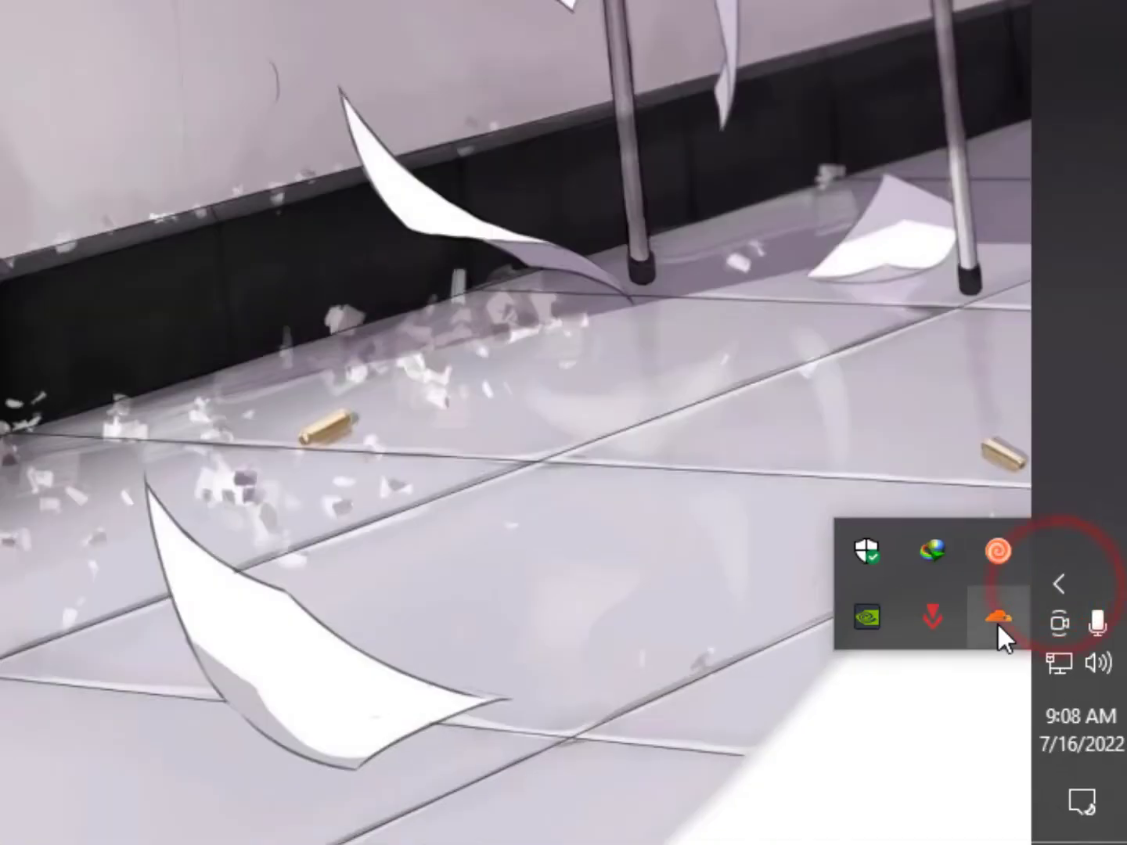
pyautogui.click(1069, 745)
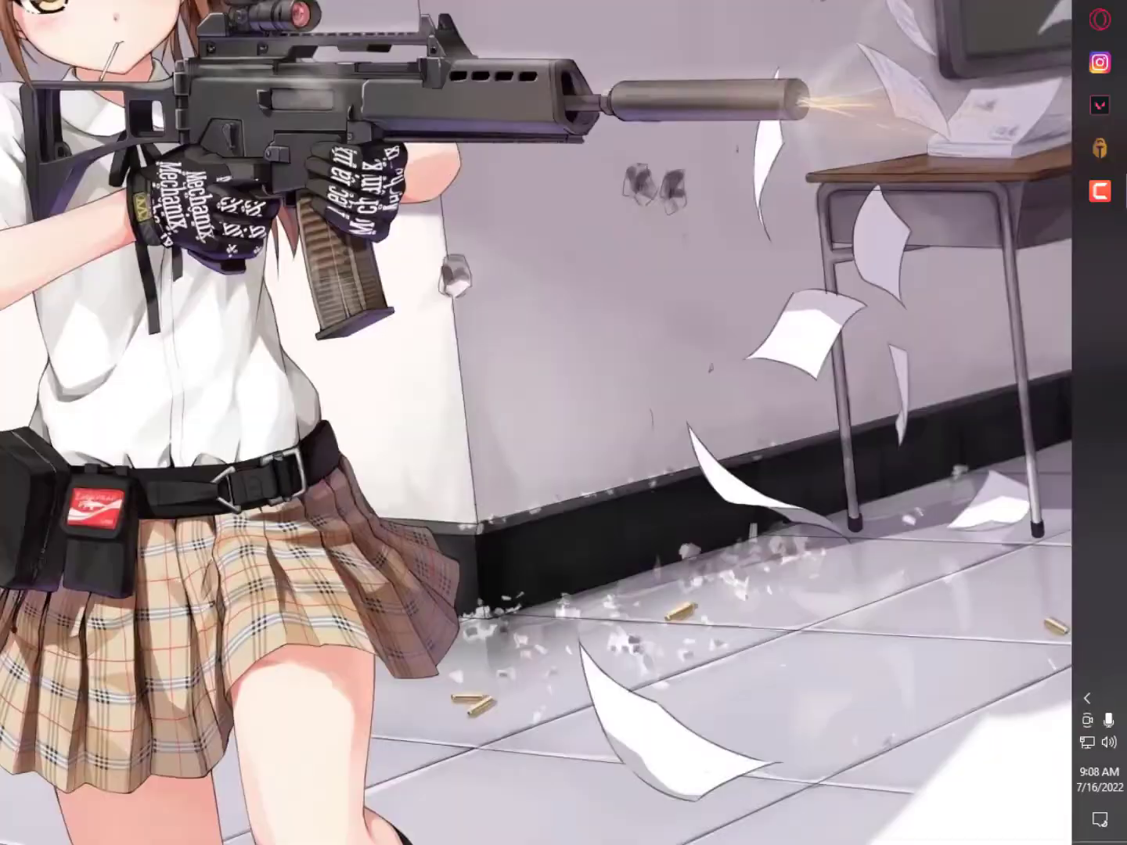
# Step: Search 'my ip' in Chrome in English, select the public IP 8.19.8.33, then show the WARP panel
pyautogui.click(1096, 262)
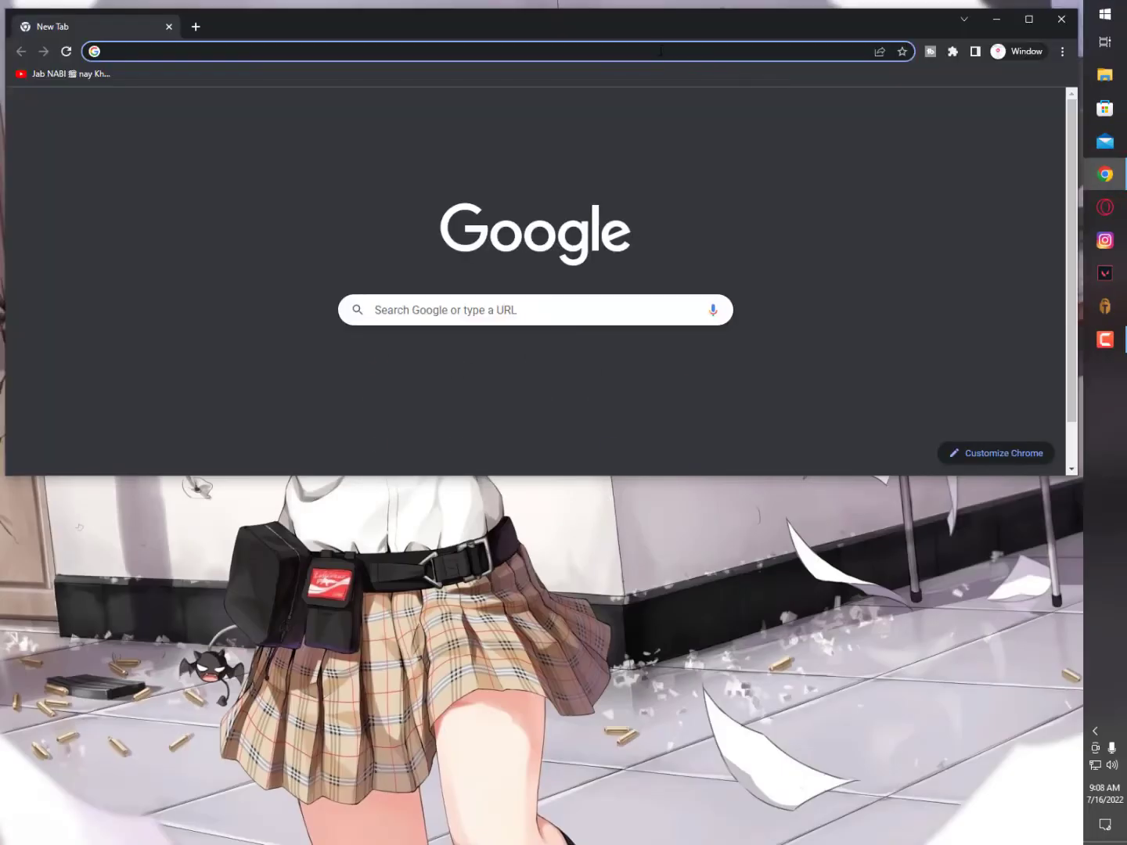
pyautogui.click(660, 52)
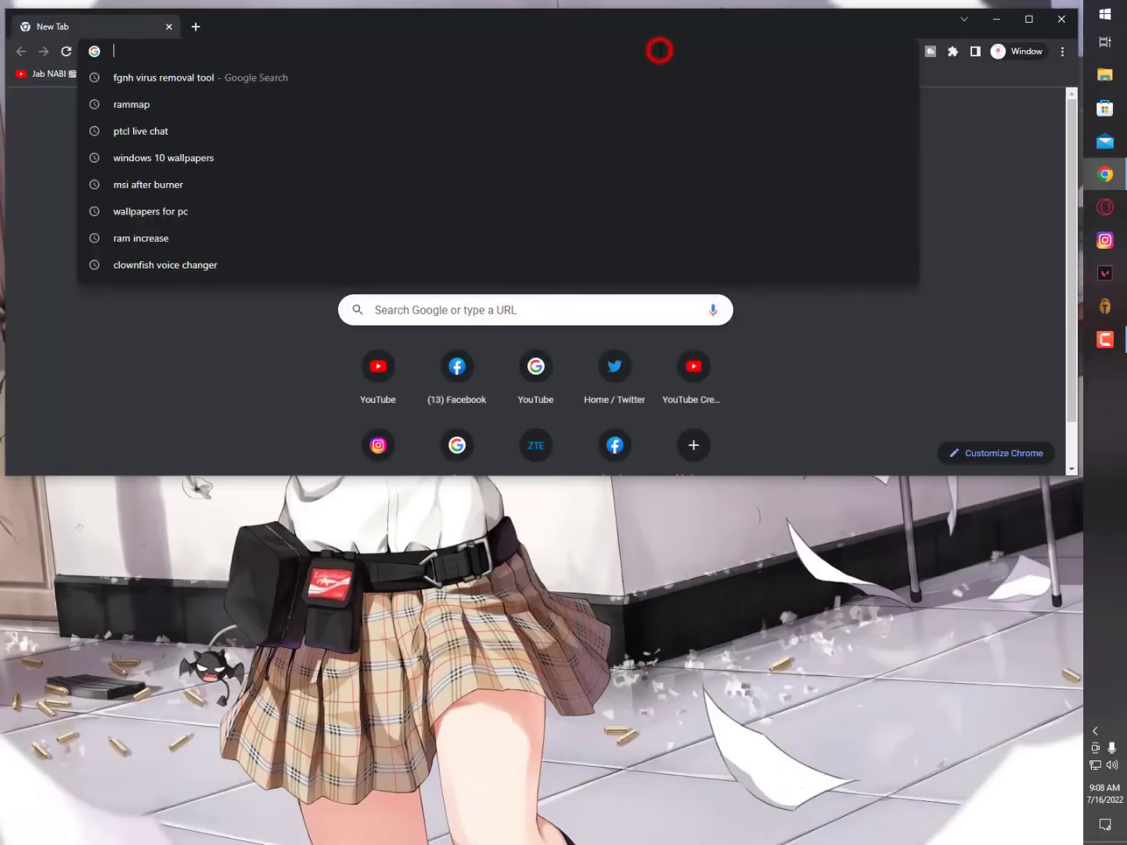
pyautogui.write('my ip')
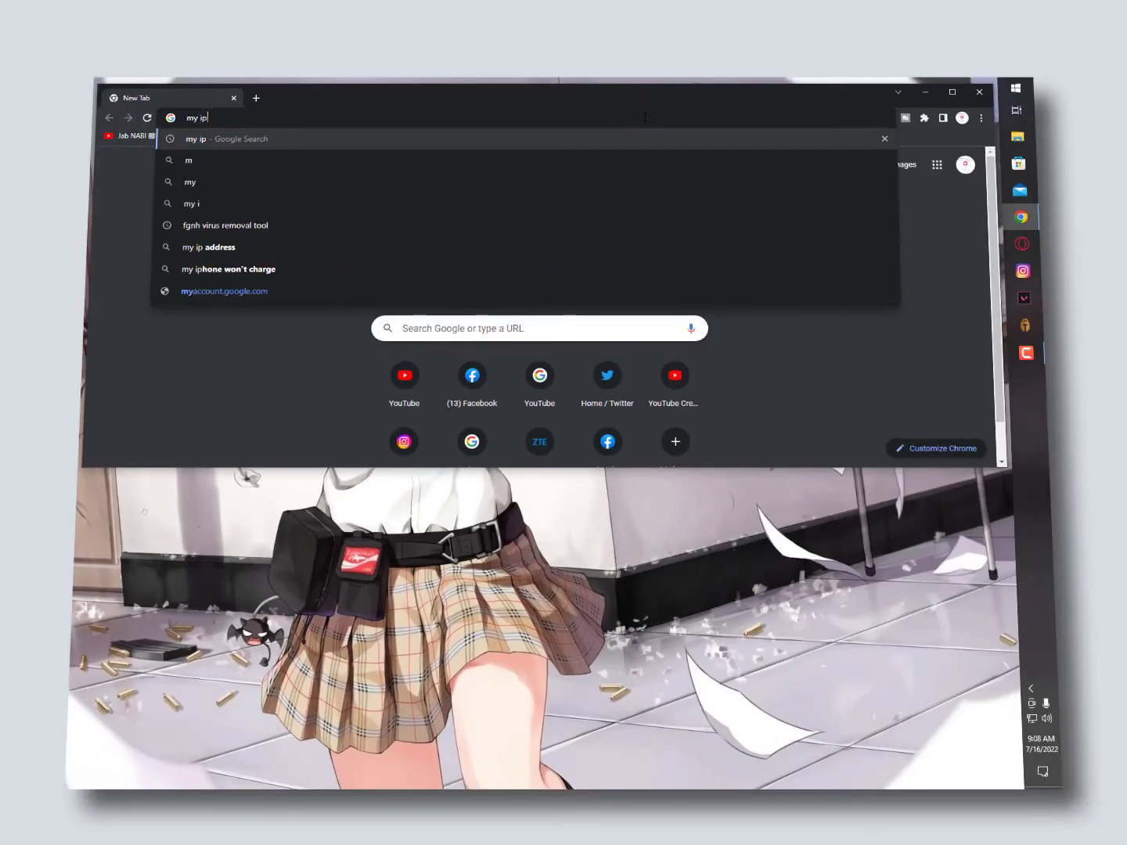
pyautogui.press('Return')
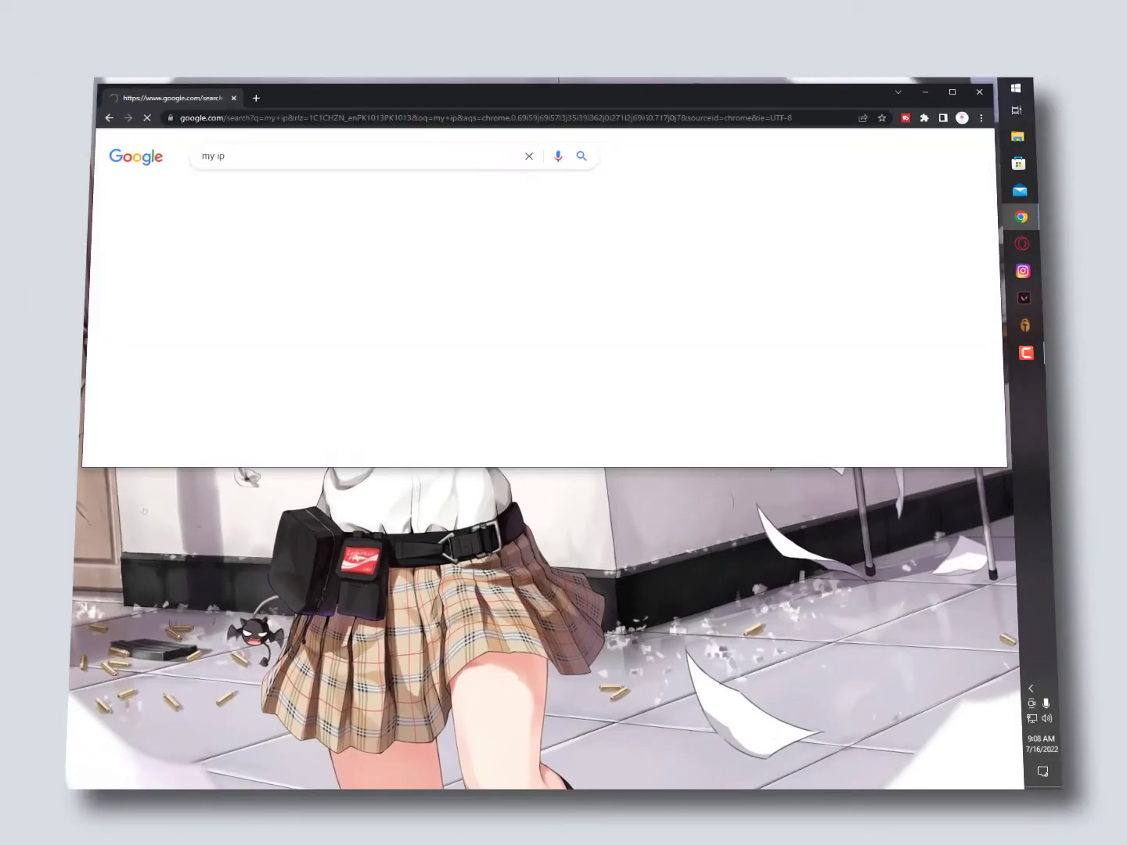
pyautogui.click(834, 249)
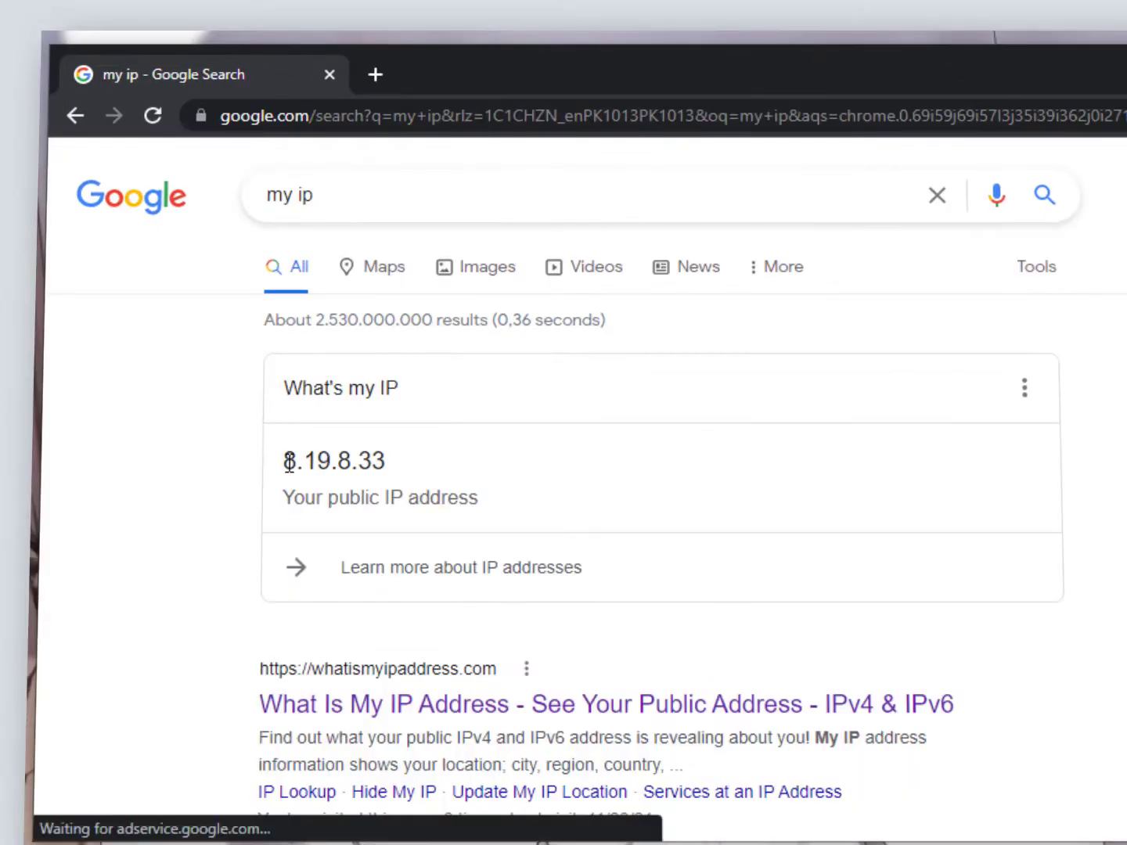
pyautogui.moveTo(207, 286); pyautogui.dragTo(271, 288)
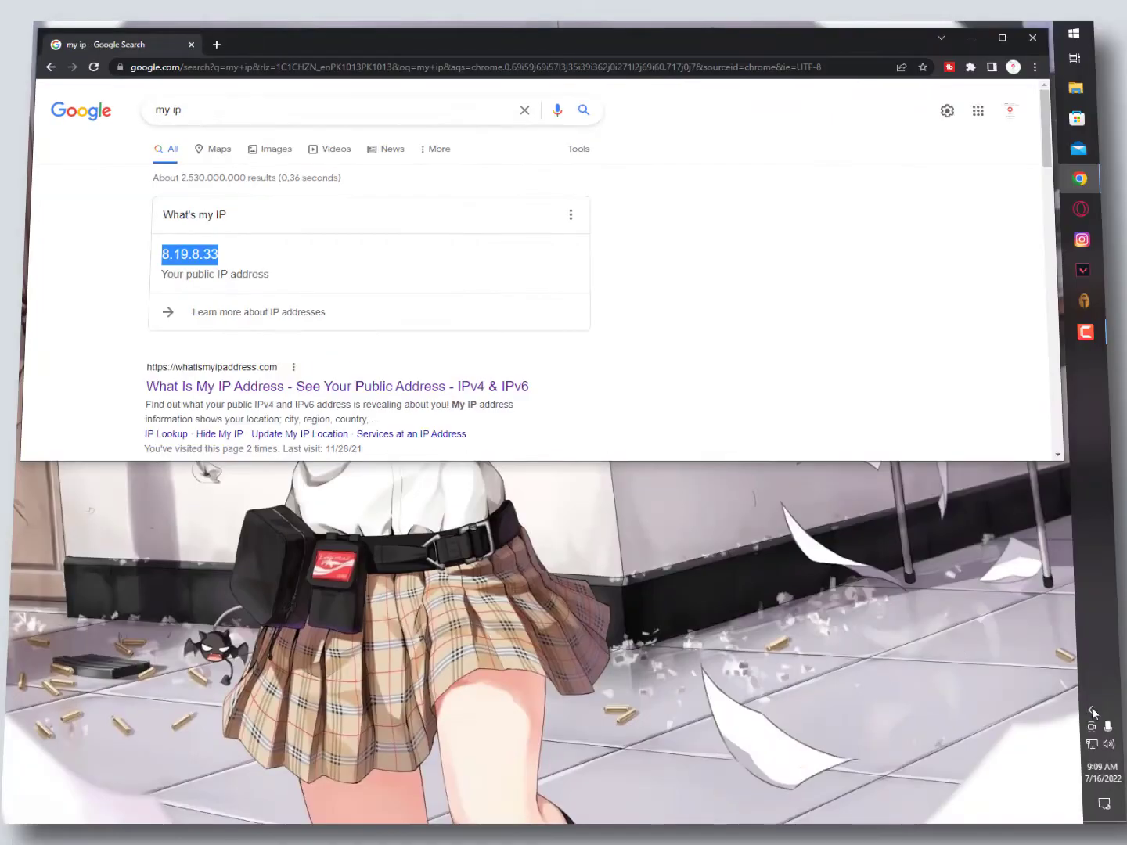
pyautogui.click(1092, 711)
pyautogui.click(1069, 726)
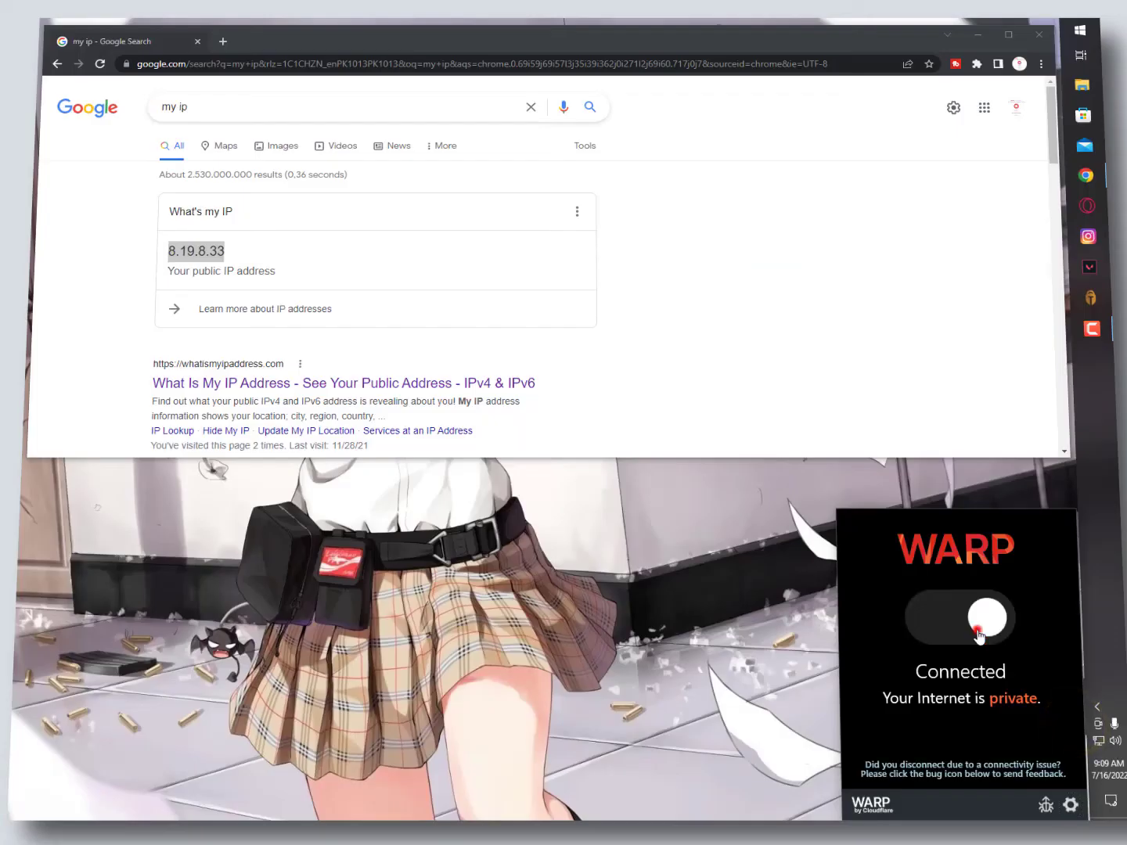
# Step: Disconnect WARP, reload the IP search and select the new public IP, then reconnect WARP
pyautogui.click(720, 284)
pyautogui.click(95, 63)
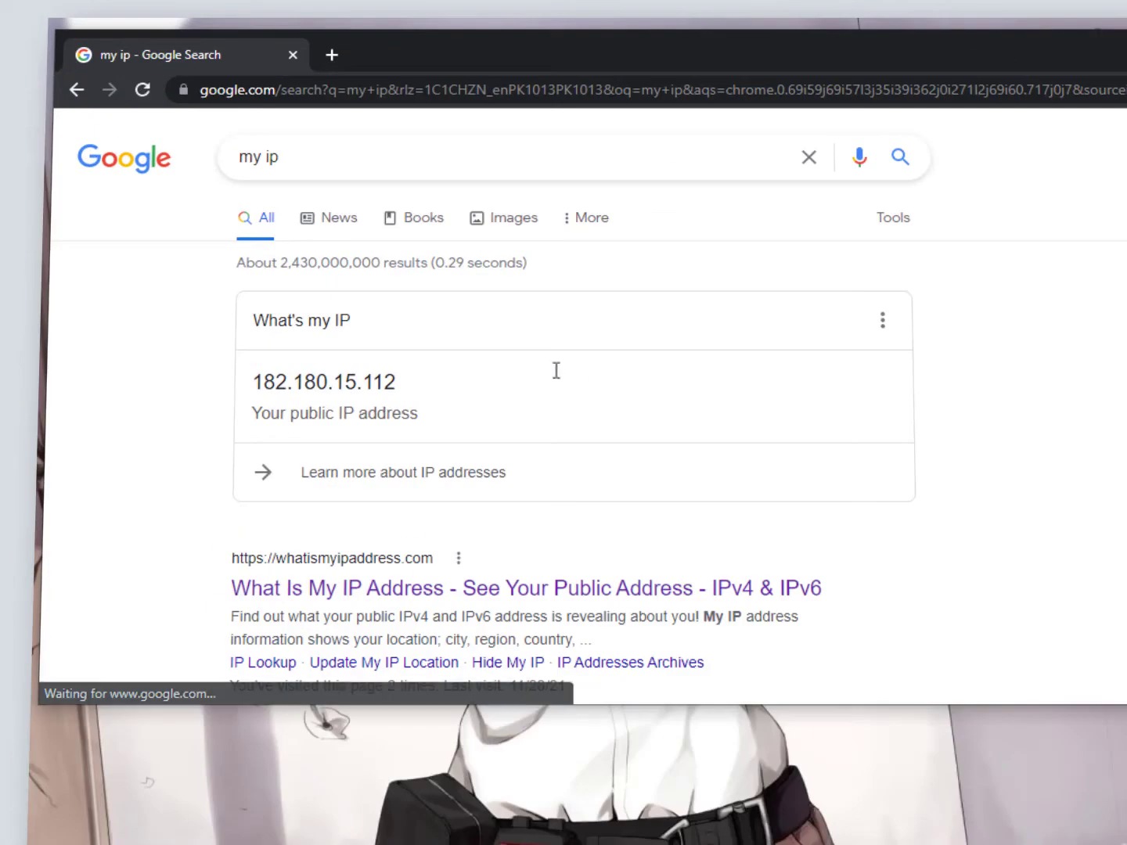
pyautogui.moveTo(282, 269); pyautogui.dragTo(224, 282)
pyautogui.click(242, 274)
pyautogui.doubleClick(313, 382)
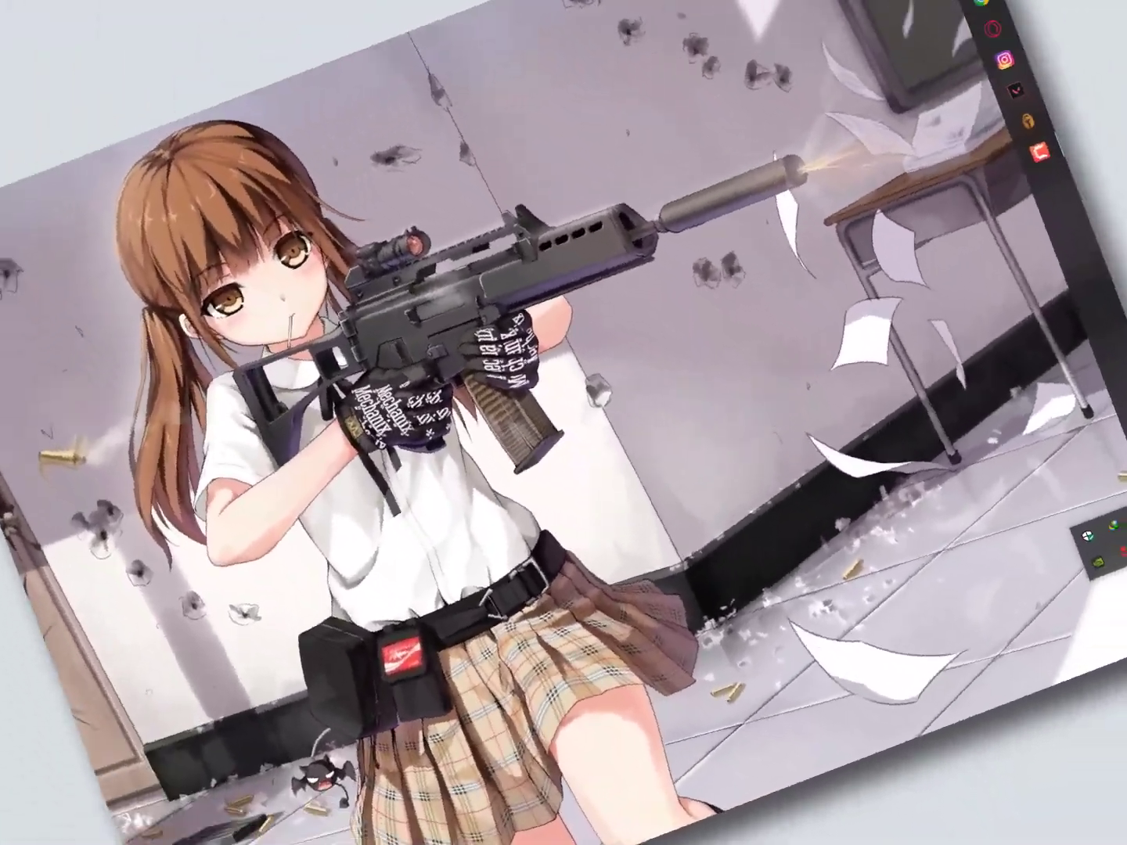
pyautogui.click(16, 123)
pyautogui.click(1009, 643)
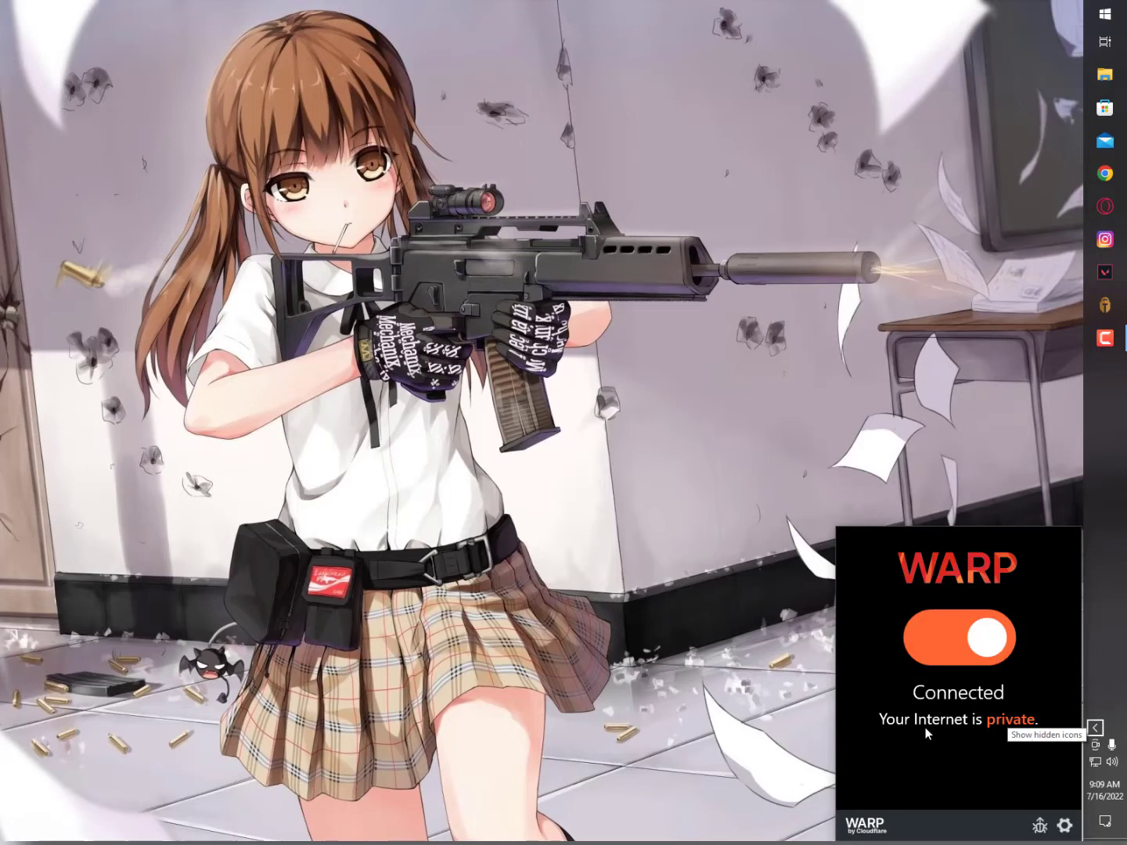
# Step: Dismiss the WARP status flyout and the hidden tray icons panel, leaving WARP connected
pyautogui.click(1030, 736)
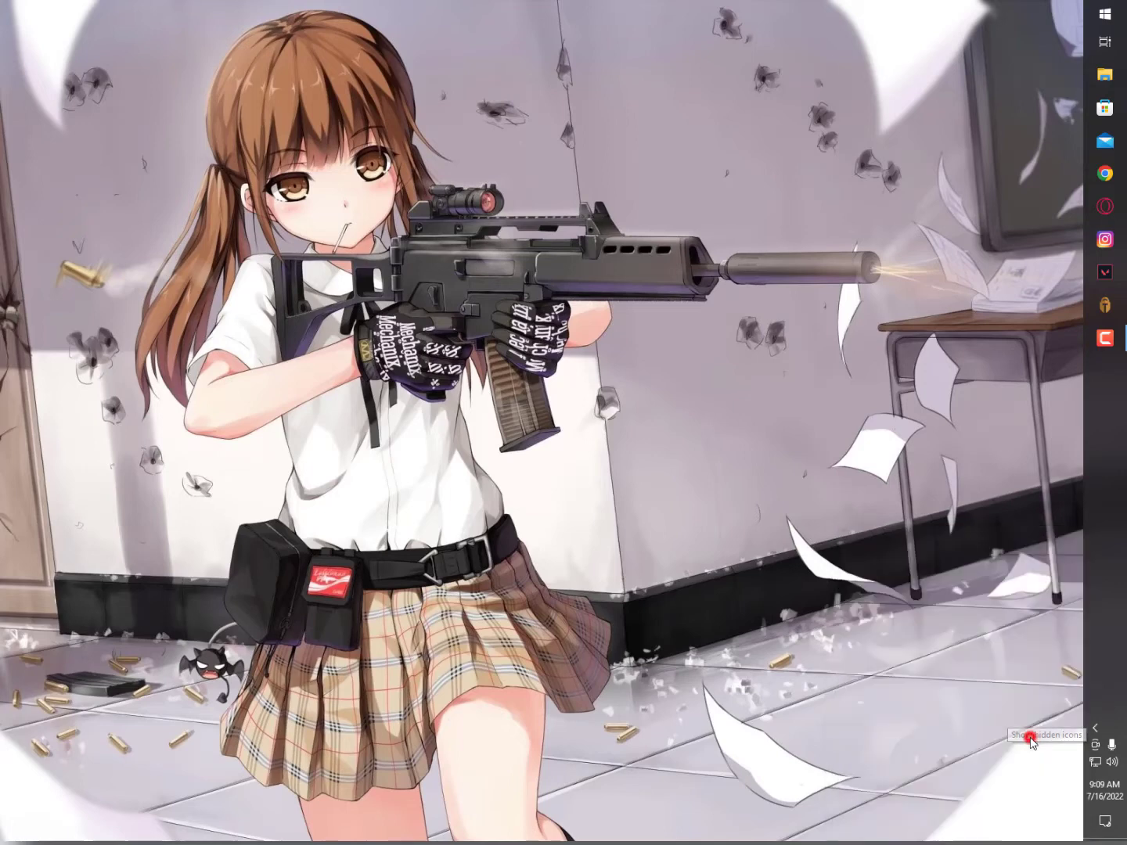
pyautogui.click(1095, 727)
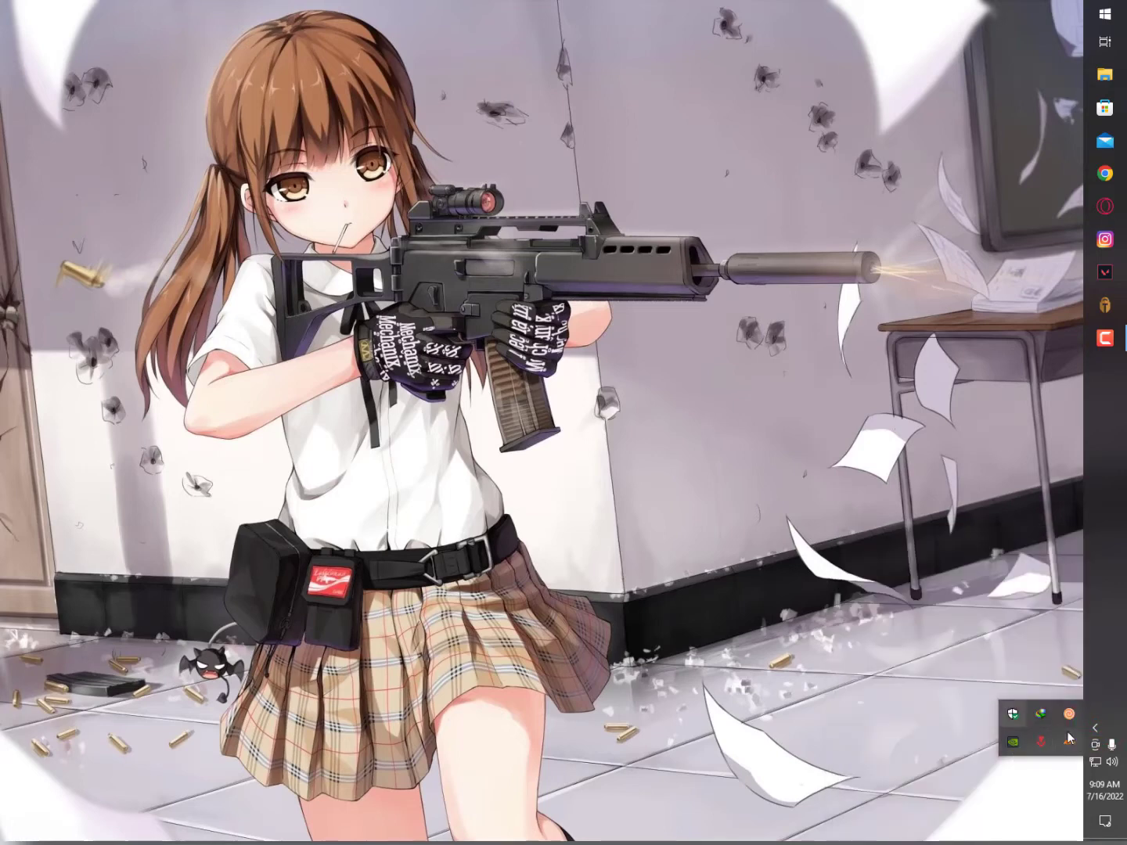
pyautogui.click(965, 580)
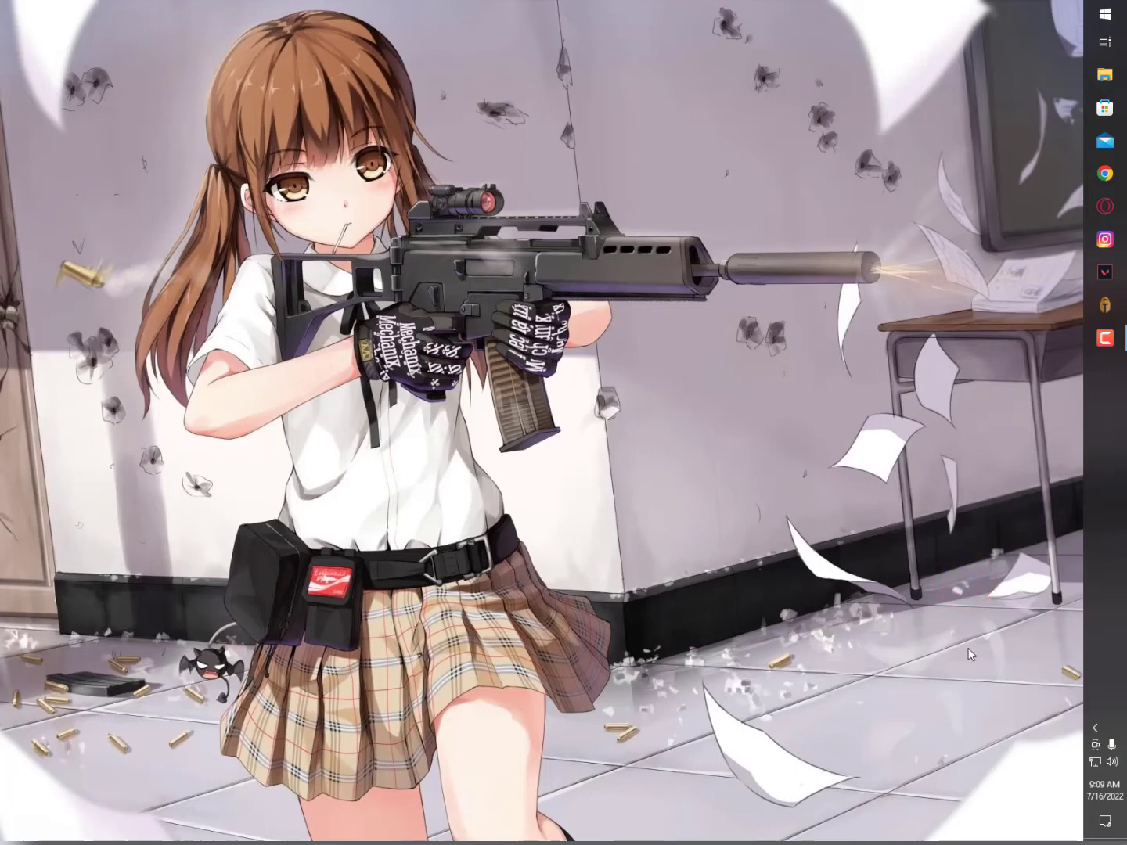
pyautogui.click(1095, 727)
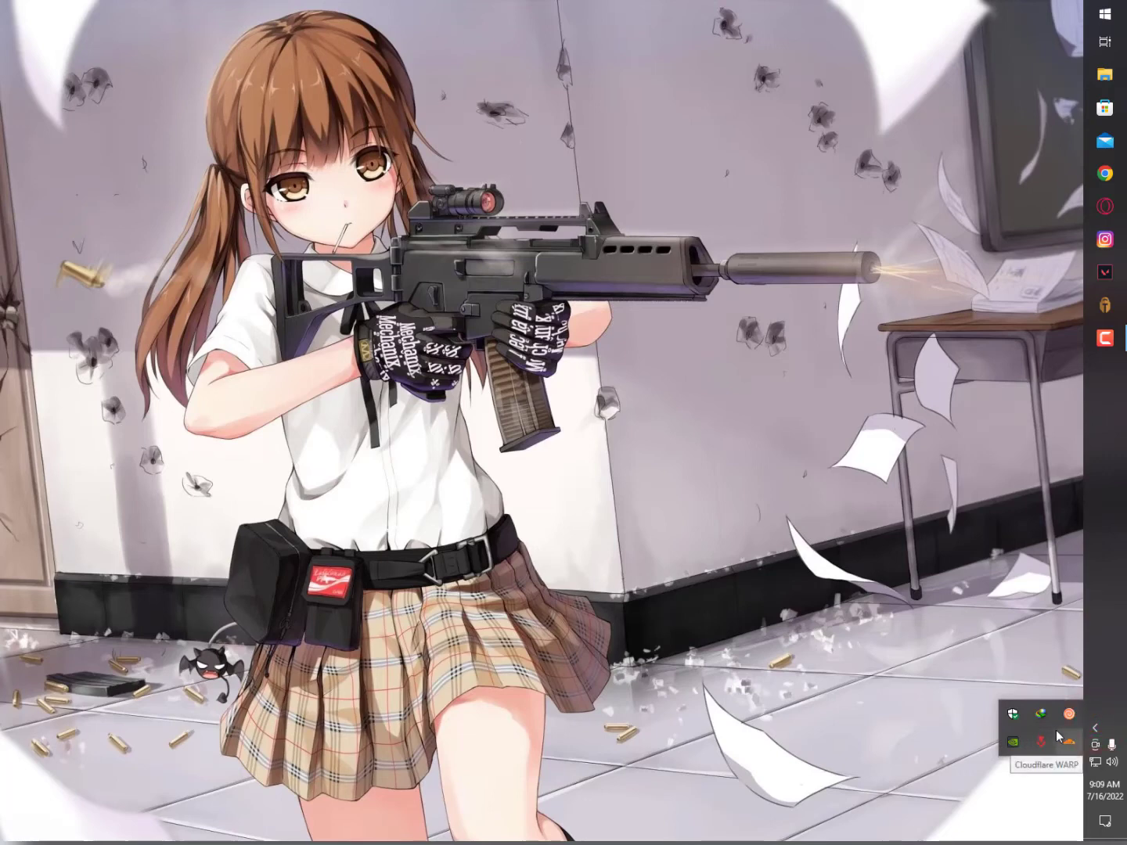
pyautogui.click(1095, 728)
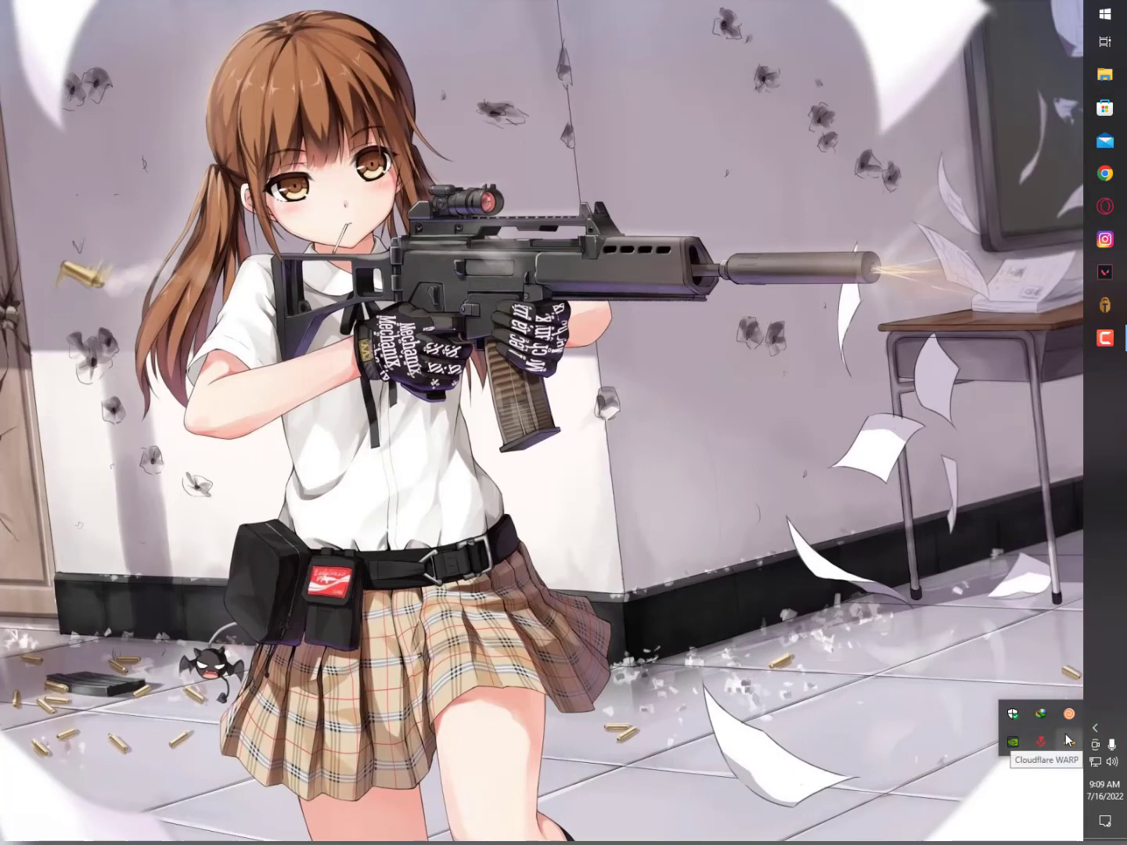
pyautogui.click(1010, 662)
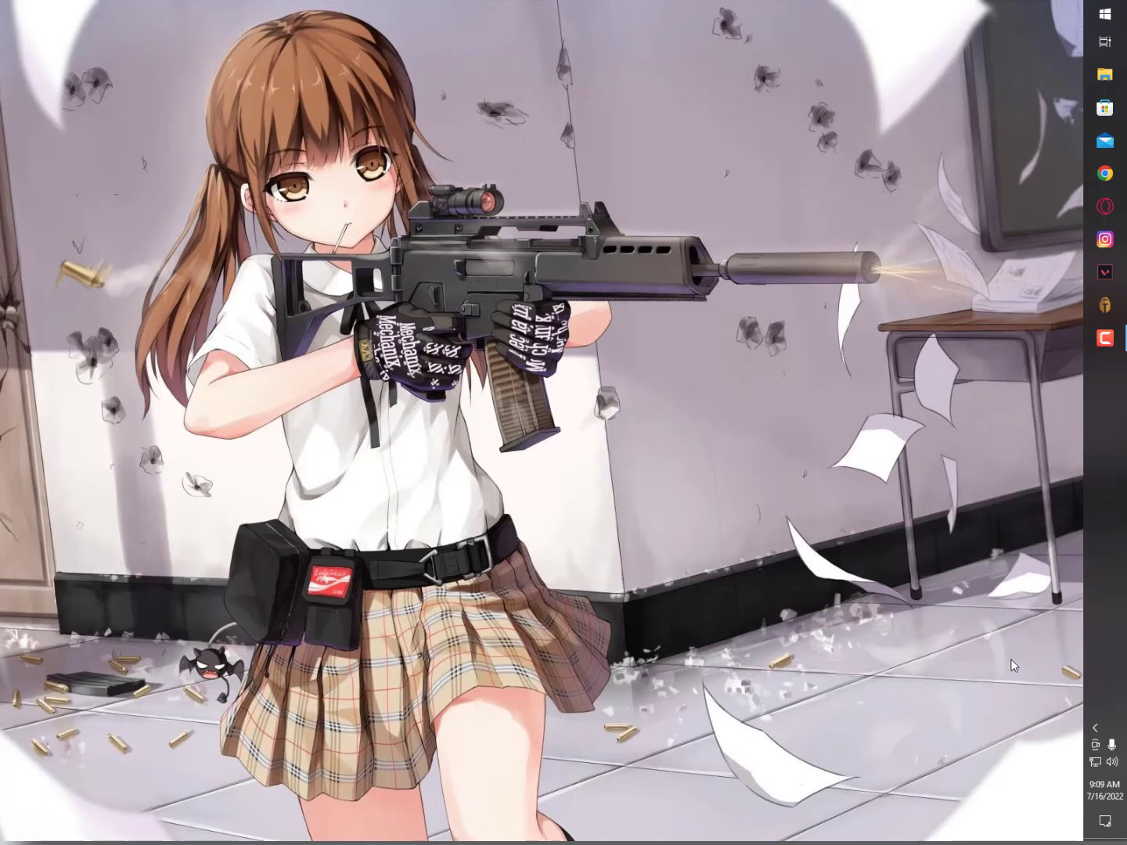
pyautogui.click(401, 748)
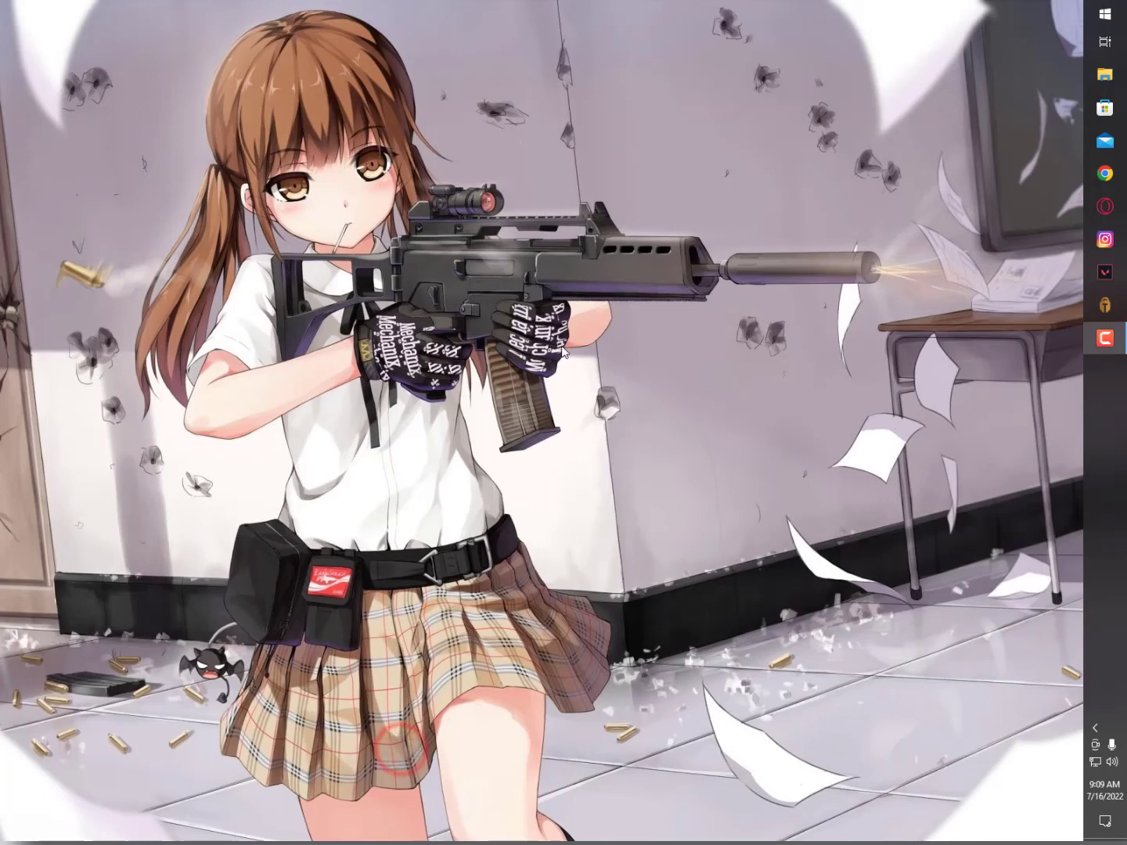